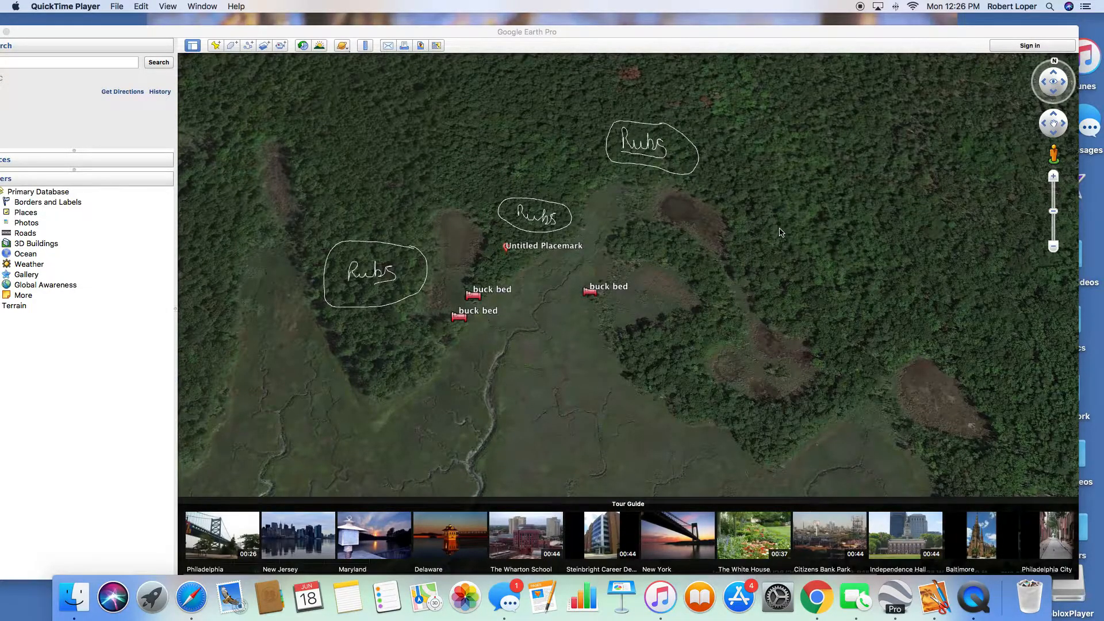
# Draw an arrow-shaped path over the woods northwest of the Rubs areas, pointing southeast toward the marsh, and save it.
pyautogui.doubleClick(493, 324)
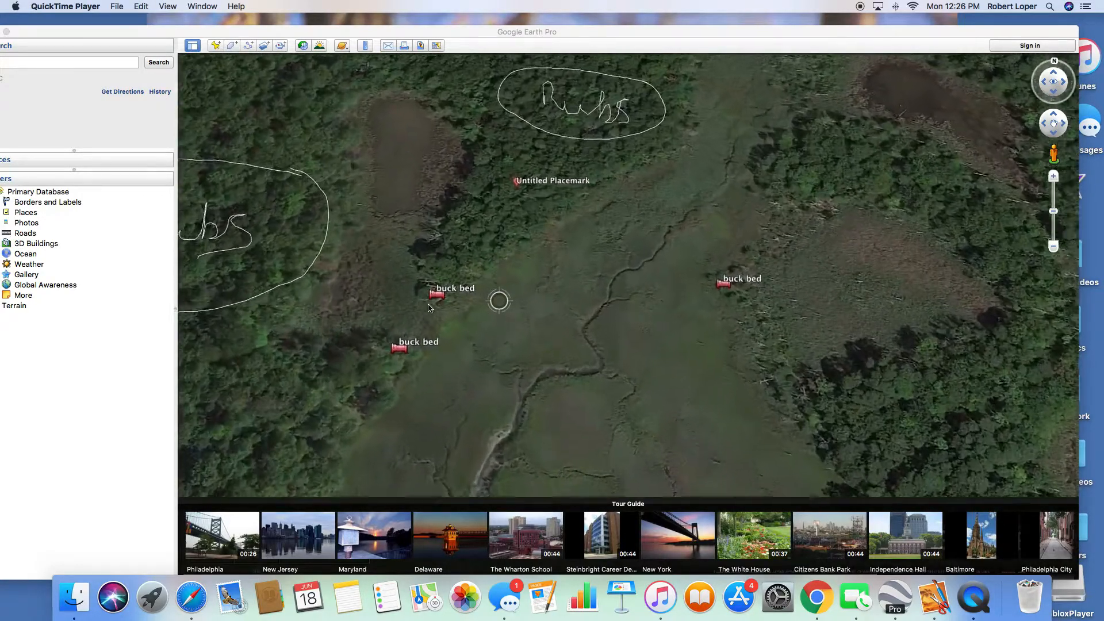
pyautogui.scroll(-10, 493, 328)
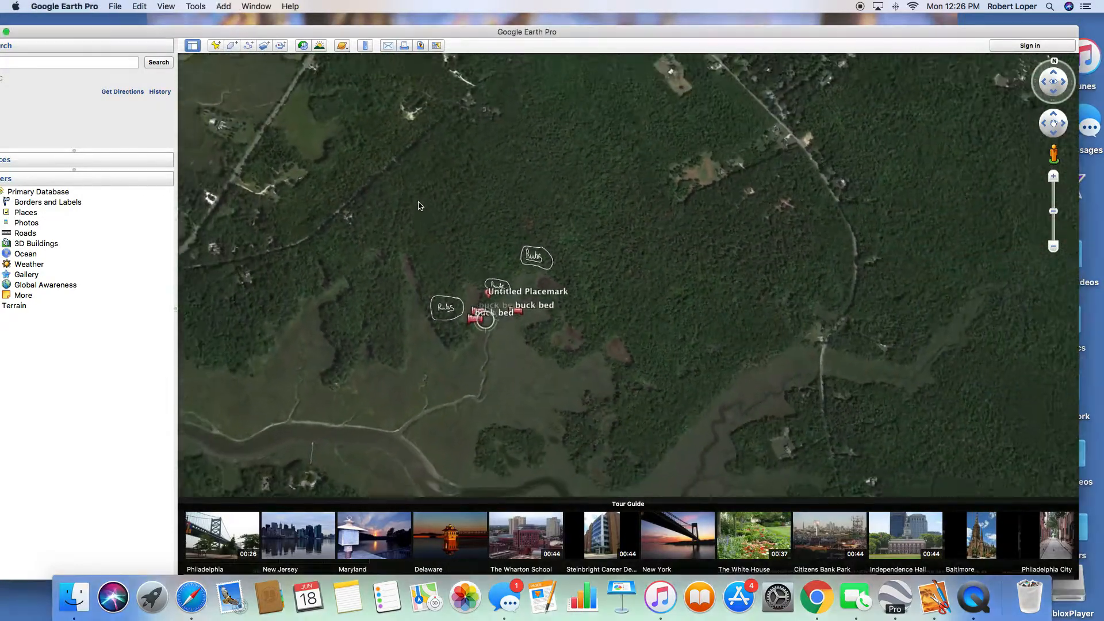
pyautogui.moveTo(331, 280); pyautogui.dragTo(246, 239)
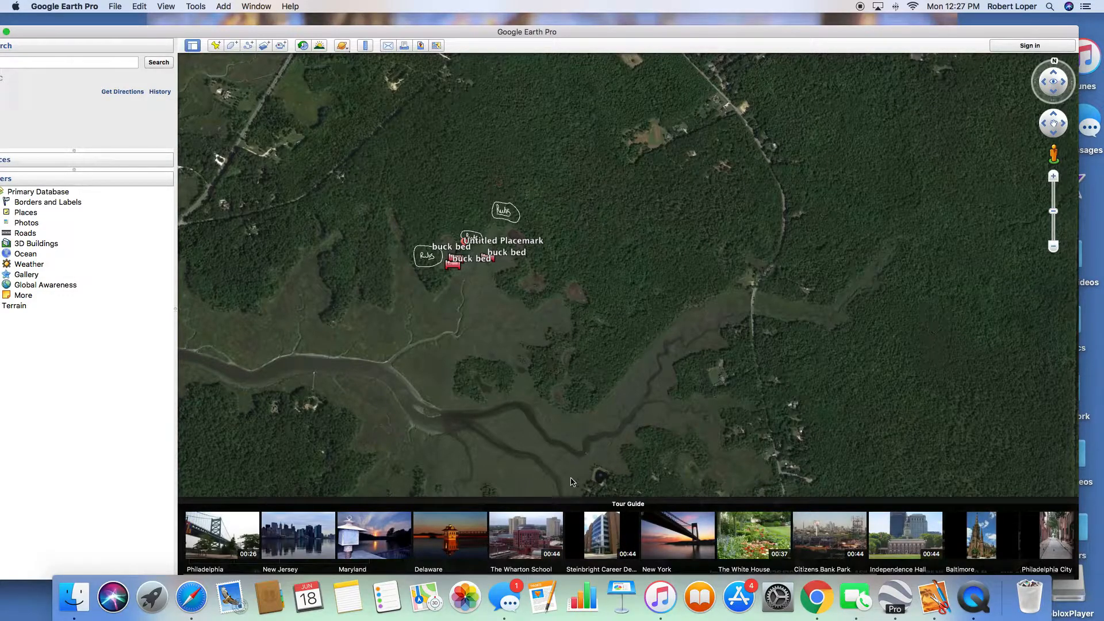
pyautogui.click(249, 46)
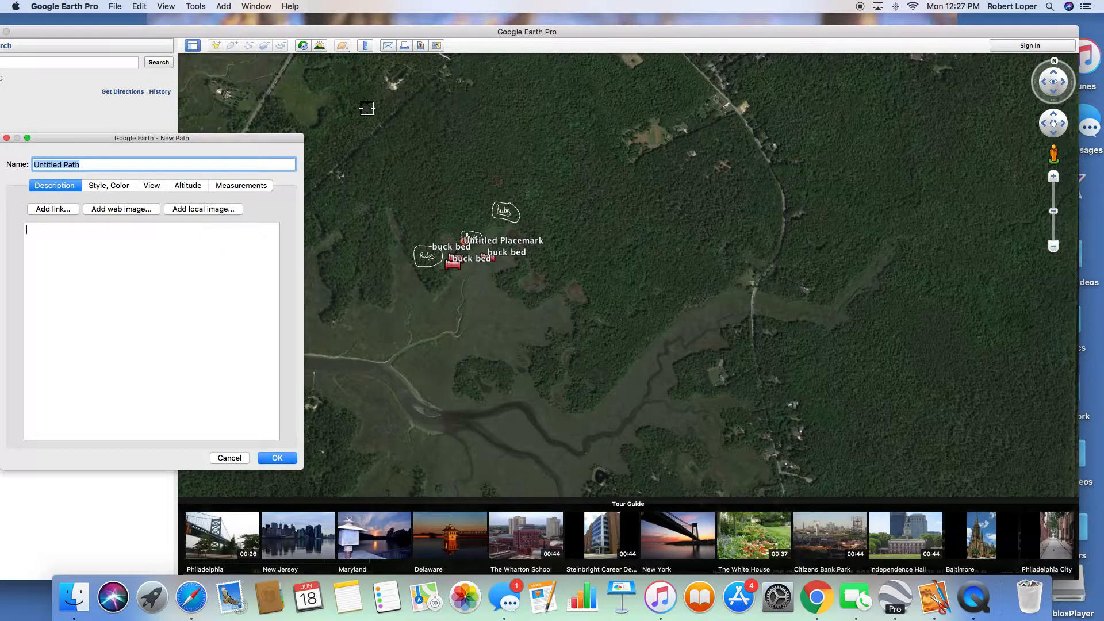
pyautogui.moveTo(357, 116); pyautogui.dragTo(407, 148)
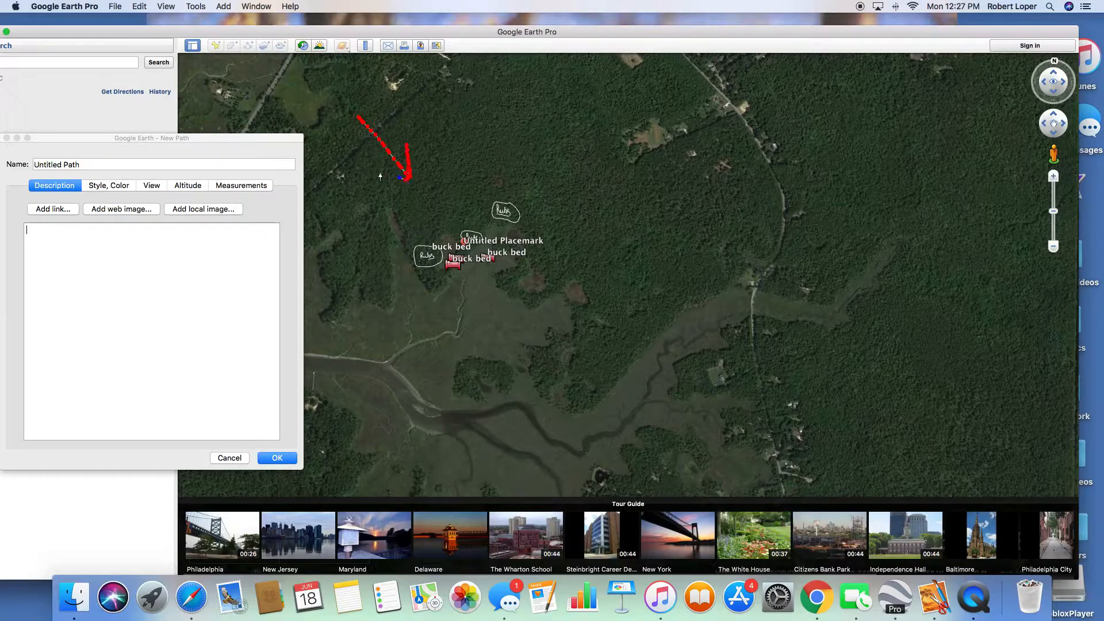
pyautogui.scroll(5, 475, 165)
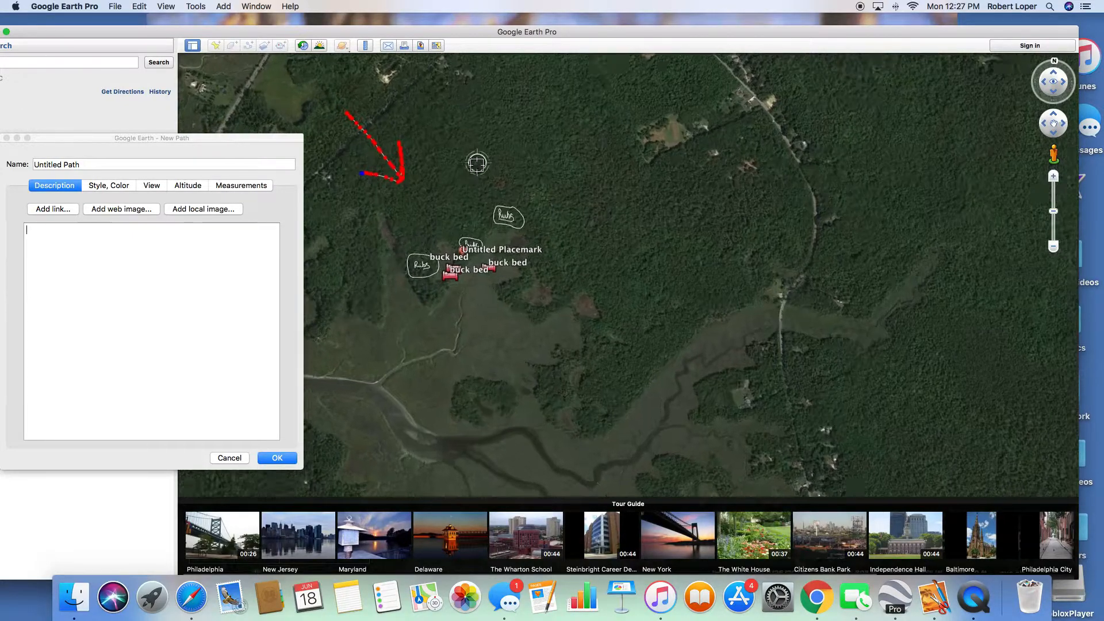
pyautogui.scroll(5, 476, 166)
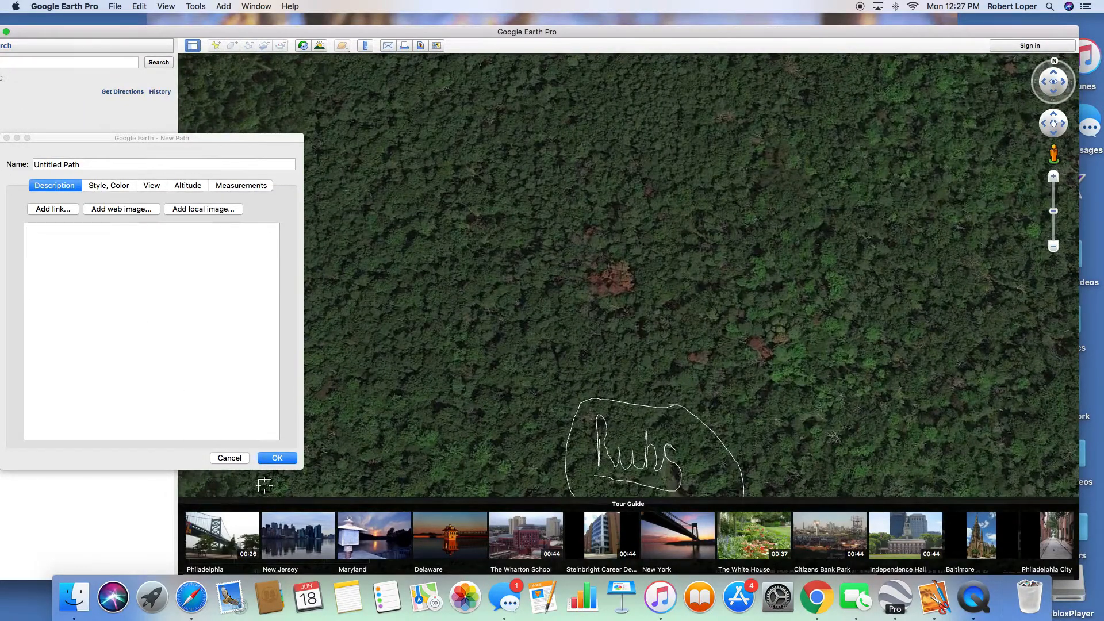
pyautogui.click(278, 457)
# Trace the western woods and marsh edge with a new path, around the inlet and wooded point up to the lower buck bed.
pyautogui.scroll(-5, 500, 345)
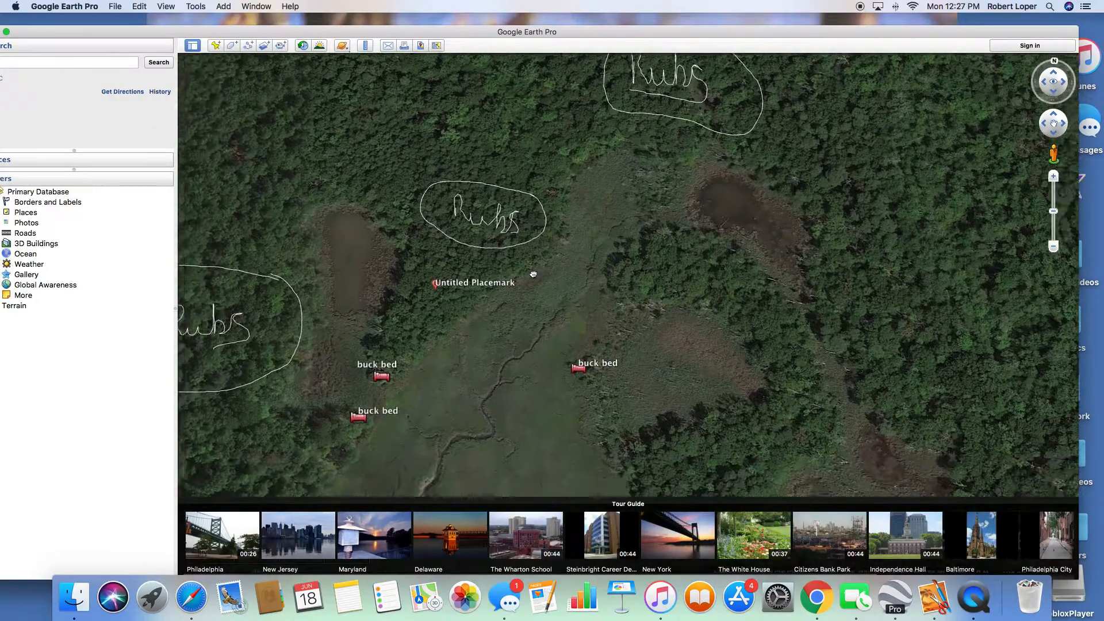
pyautogui.moveTo(534, 274); pyautogui.dragTo(561, 237)
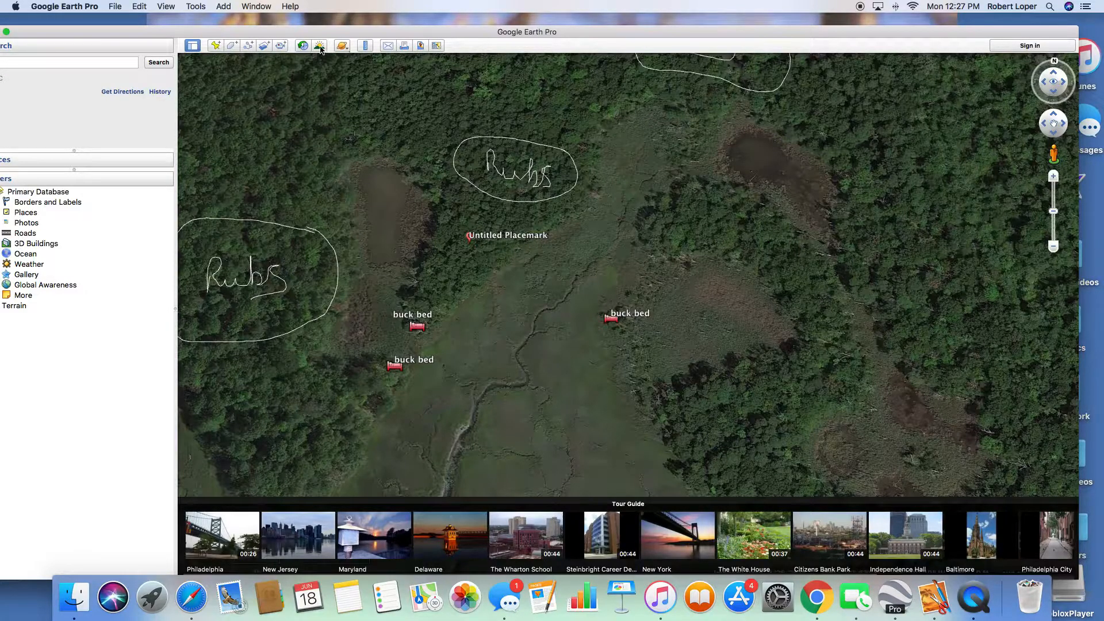
pyautogui.click(248, 46)
pyautogui.scroll(-5, 546, 299)
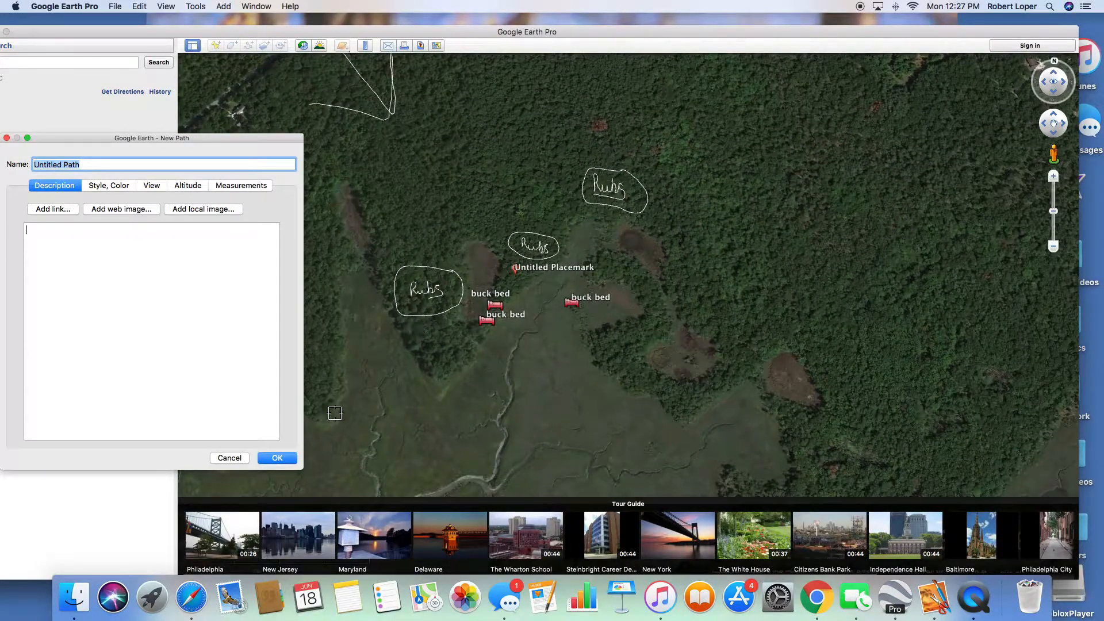
pyautogui.moveTo(326, 420); pyautogui.dragTo(343, 366)
pyautogui.moveTo(347, 306); pyautogui.dragTo(348, 271)
pyautogui.moveTo(389, 315); pyautogui.dragTo(432, 384)
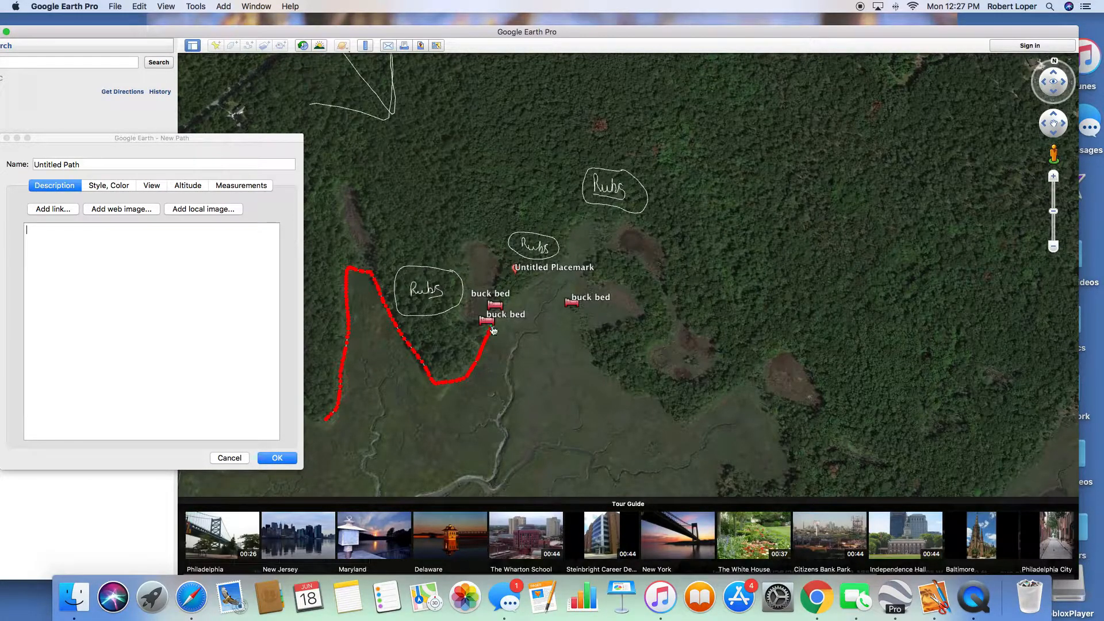
pyautogui.click(277, 458)
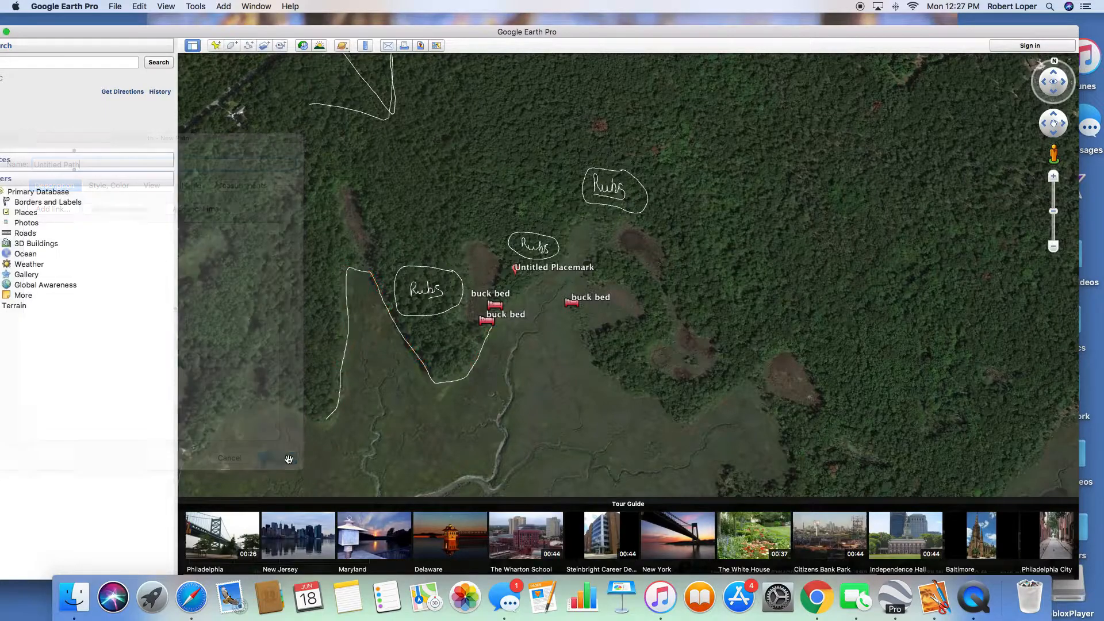
# Trace the marsh edge southeast of the eastern buck bed with a new path, ending at the brown clearing.
pyautogui.scroll(-3, 463, 246)
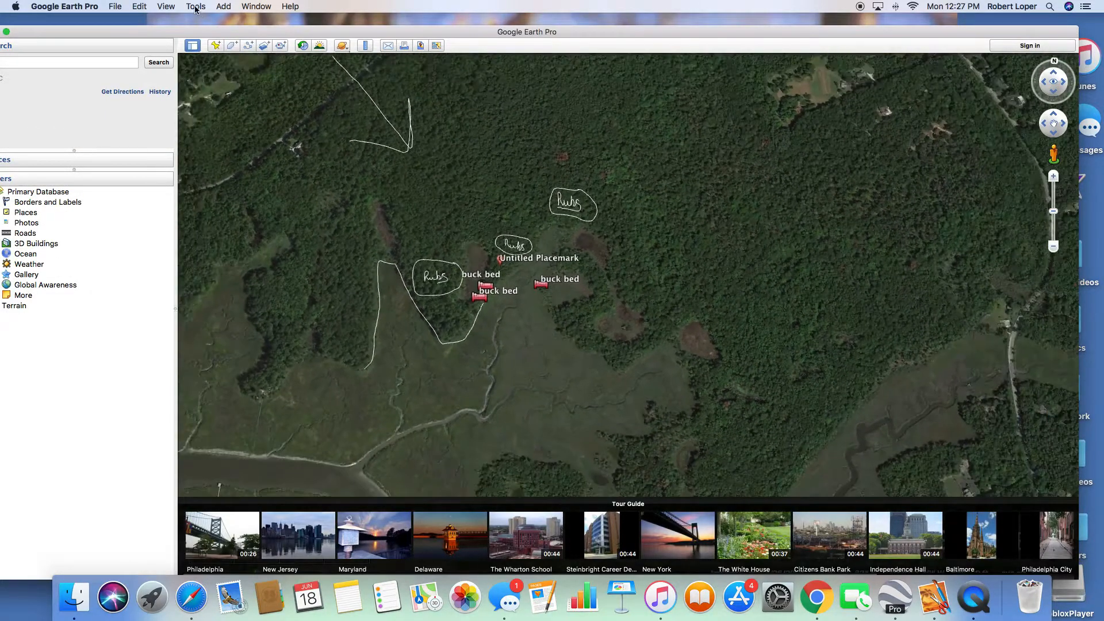
pyautogui.click(248, 46)
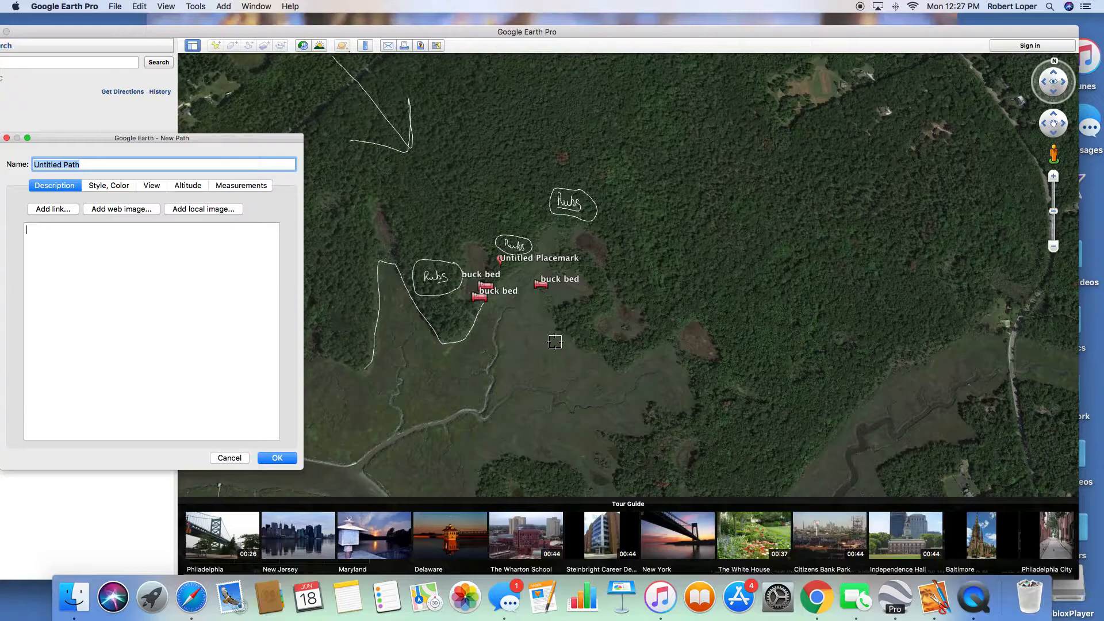
pyautogui.moveTo(553, 324); pyautogui.dragTo(567, 344)
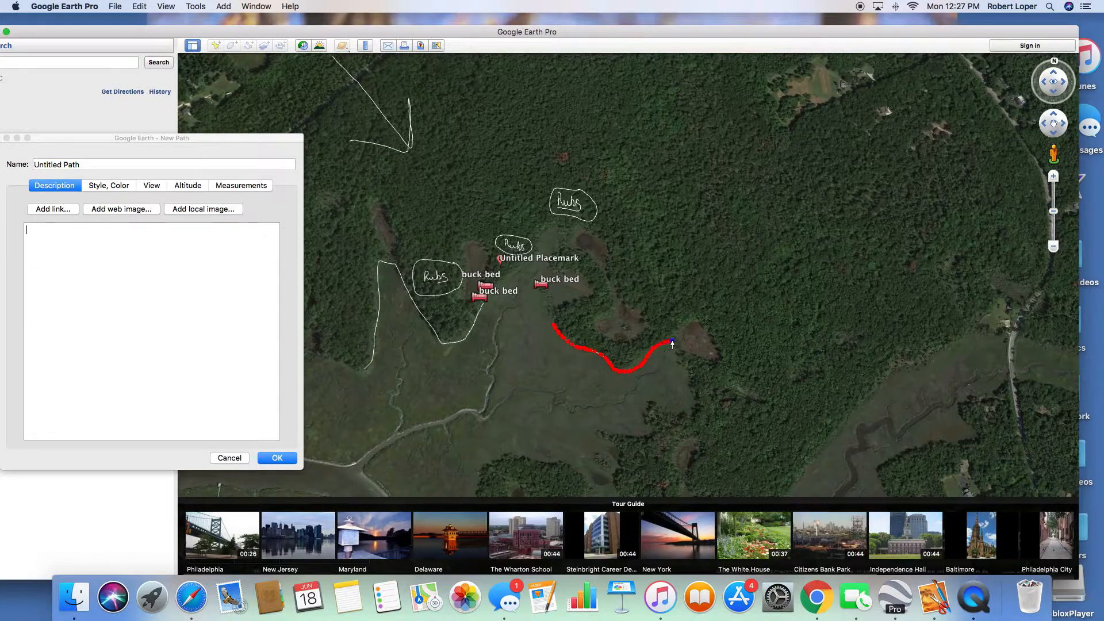
pyautogui.scroll(-6, 667, 348)
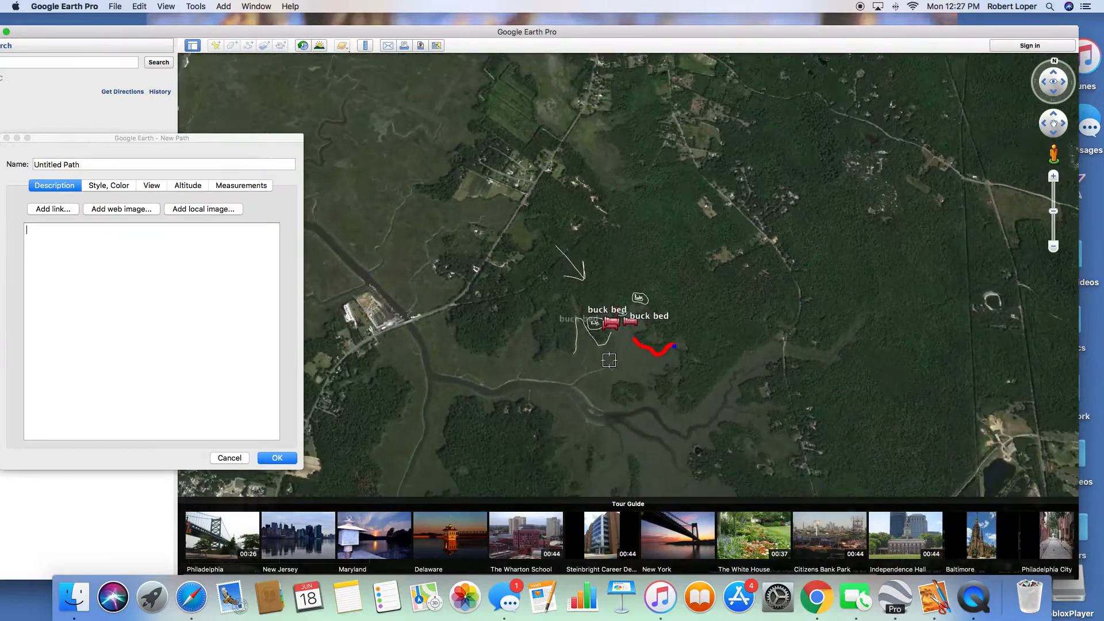
pyautogui.scroll(6, 608, 361)
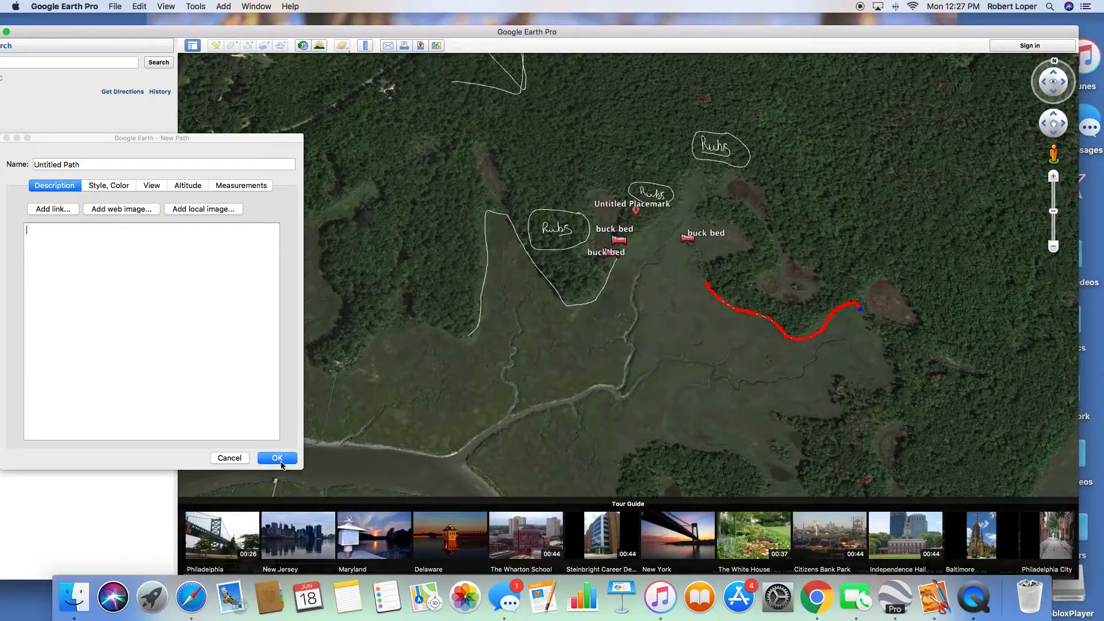
pyautogui.click(276, 458)
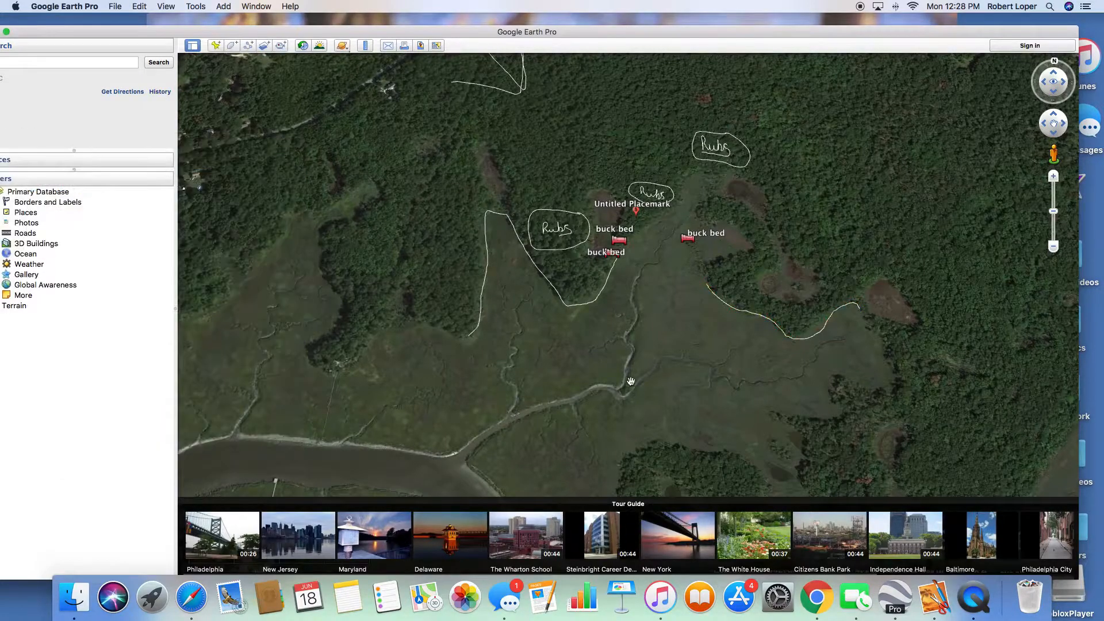
# Outline the strip of dead trees around the eastern buck bed with a closed freehand path and save it.
pyautogui.scroll(4, 673, 298)
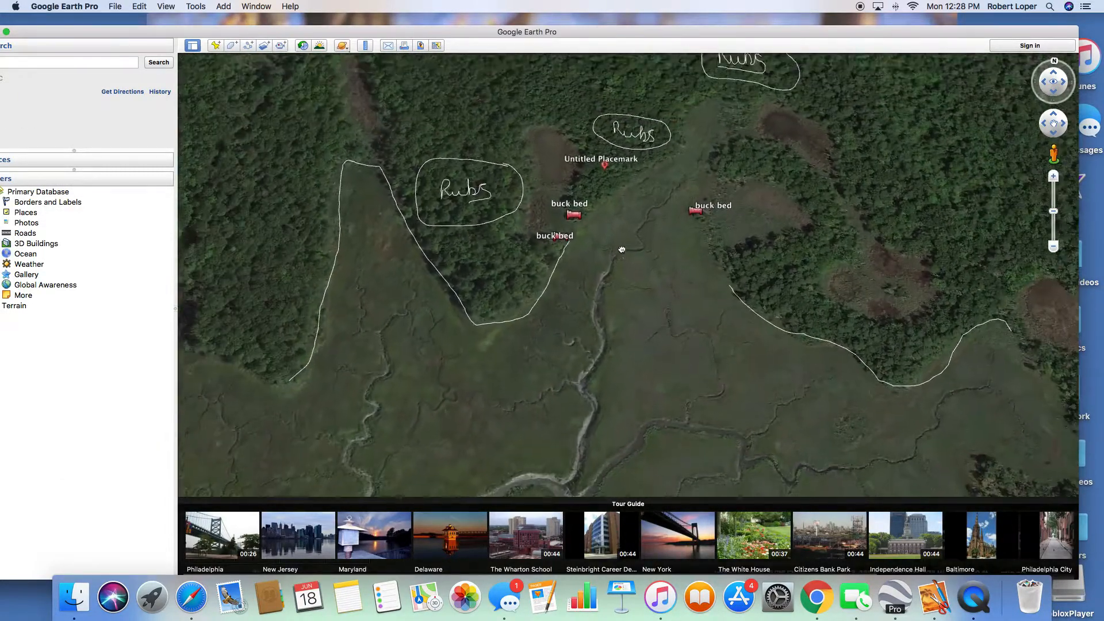
pyautogui.scroll(5, 622, 249)
pyautogui.moveTo(665, 317)
pyautogui.mouseDown()
pyautogui.moveTo(524, 355)
pyautogui.moveTo(466, 273)
pyautogui.mouseUp()
pyautogui.scroll(4, 506, 331)
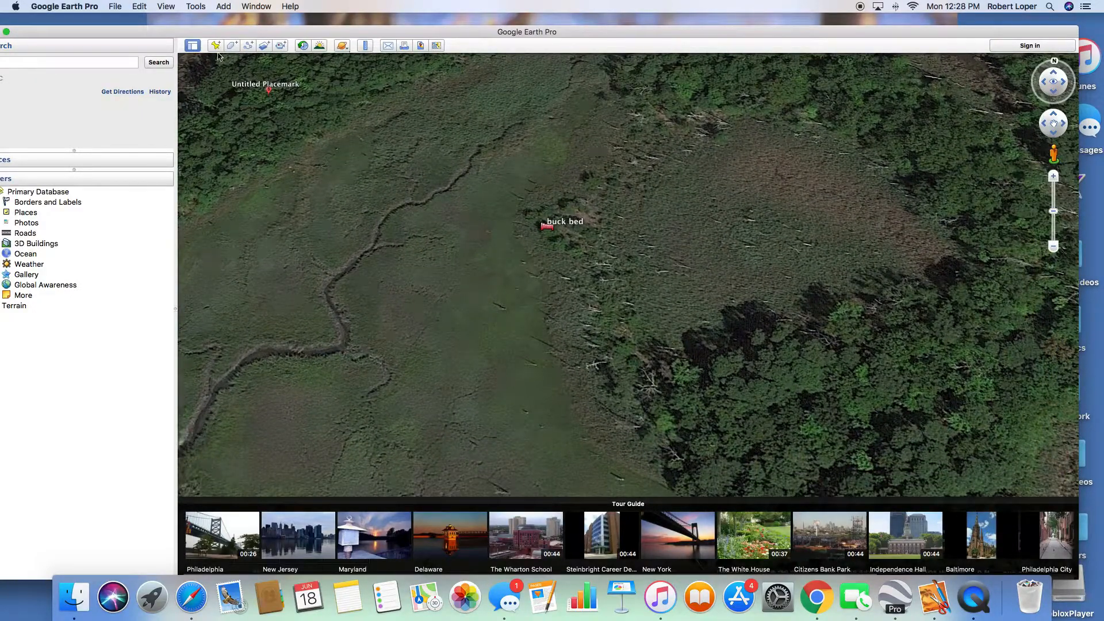
pyautogui.click(248, 46)
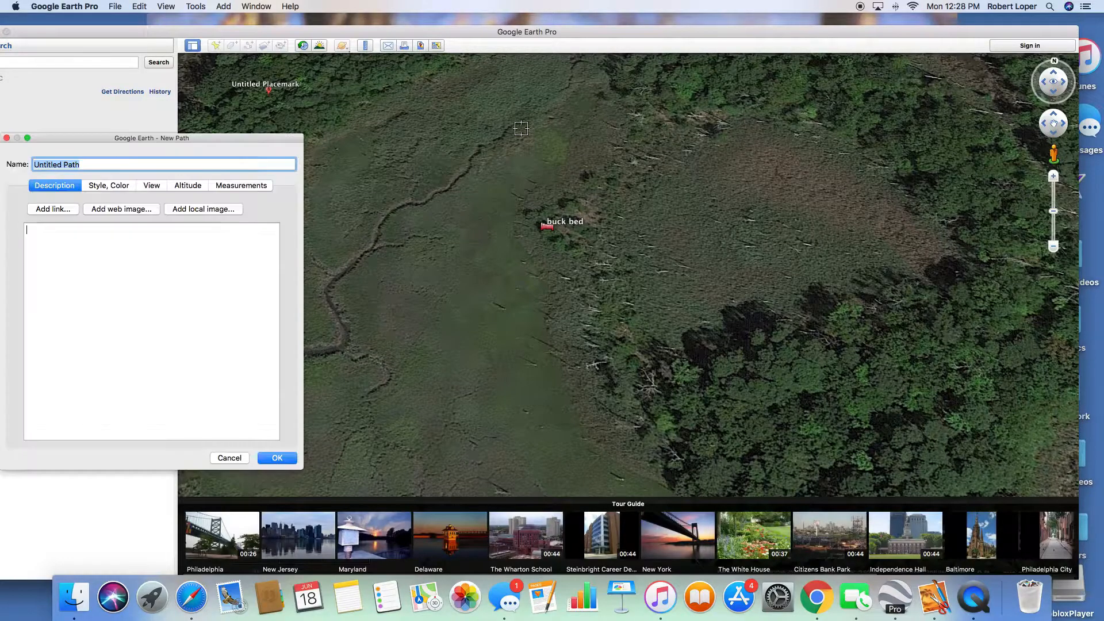
pyautogui.moveTo(625, 120); pyautogui.dragTo(567, 155)
pyautogui.moveTo(545, 319)
pyautogui.mouseDown()
pyautogui.moveTo(632, 364)
pyautogui.moveTo(680, 190)
pyautogui.mouseUp()
pyautogui.moveTo(724, 122); pyautogui.dragTo(635, 119)
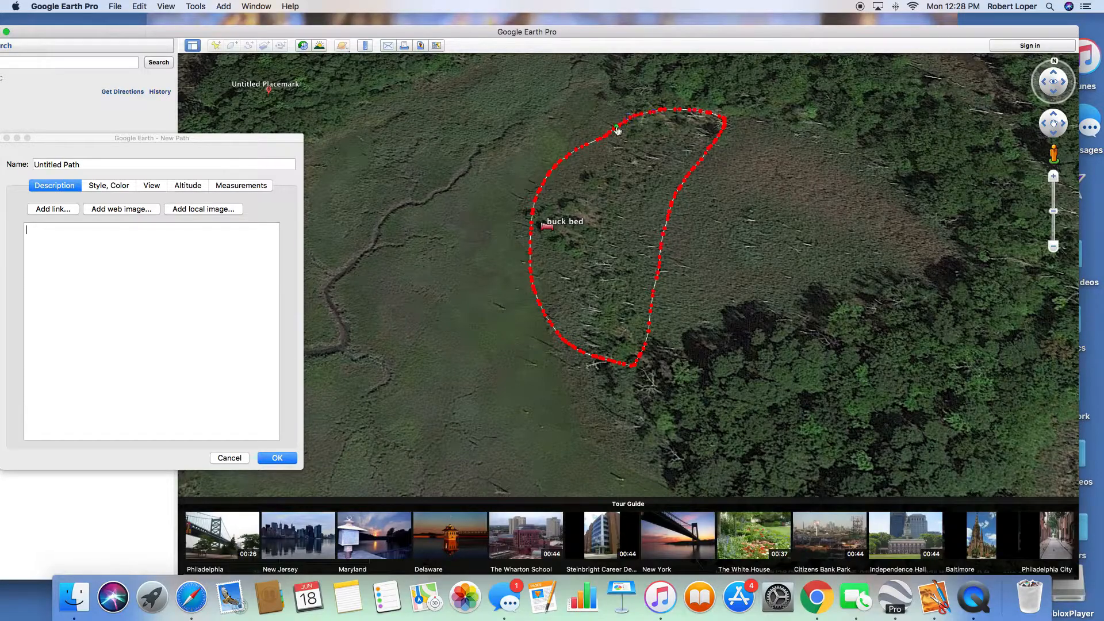
pyautogui.click(278, 458)
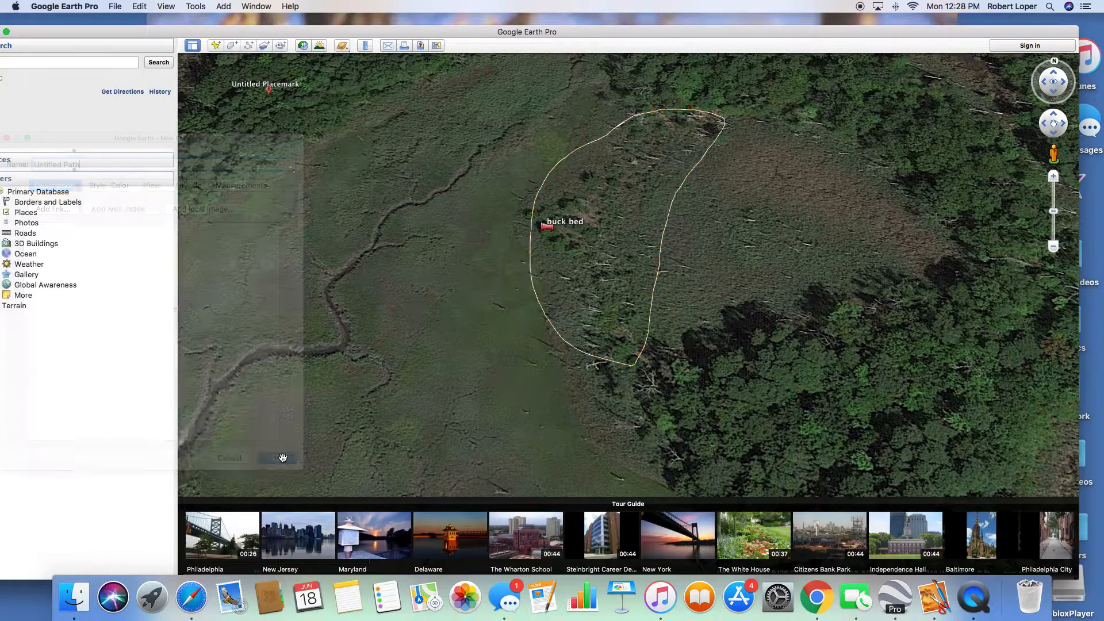
# Examine the western buck beds and how they lie relative to the traced marsh edges and the arrow.
pyautogui.scroll(-10, 395, 330)
pyautogui.moveTo(379, 311); pyautogui.dragTo(661, 261)
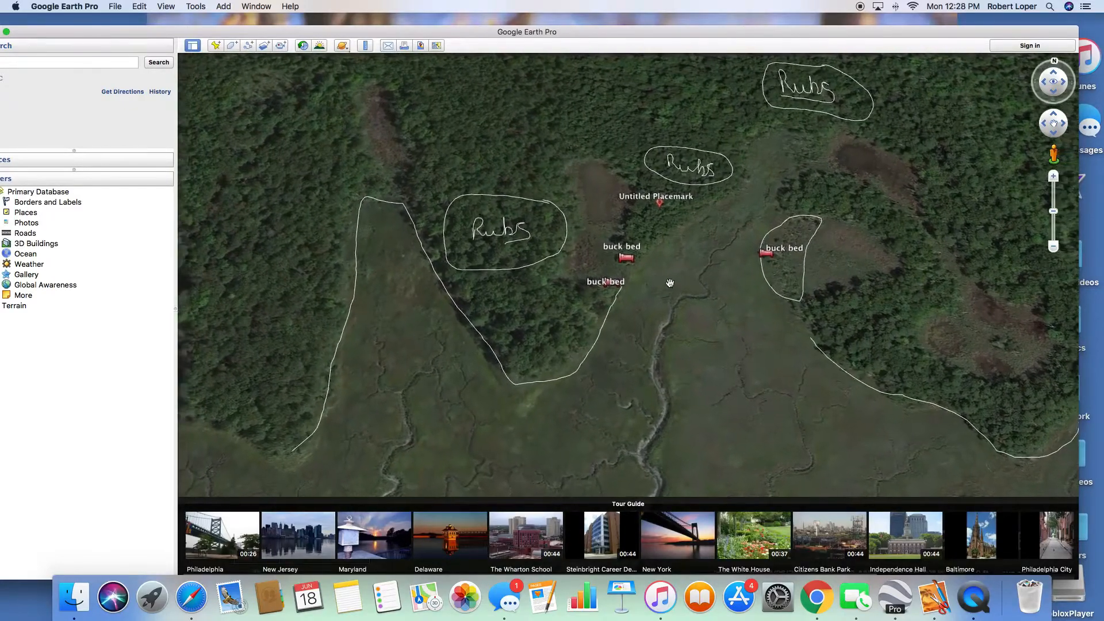
pyautogui.scroll(5, 690, 265)
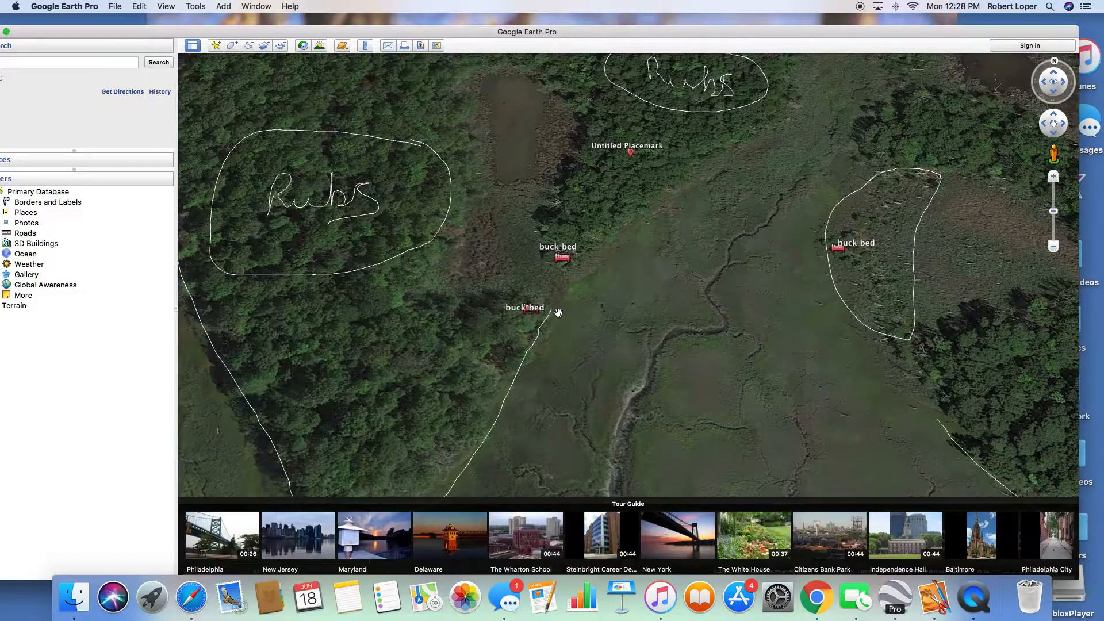
pyautogui.scroll(-3, 552, 304)
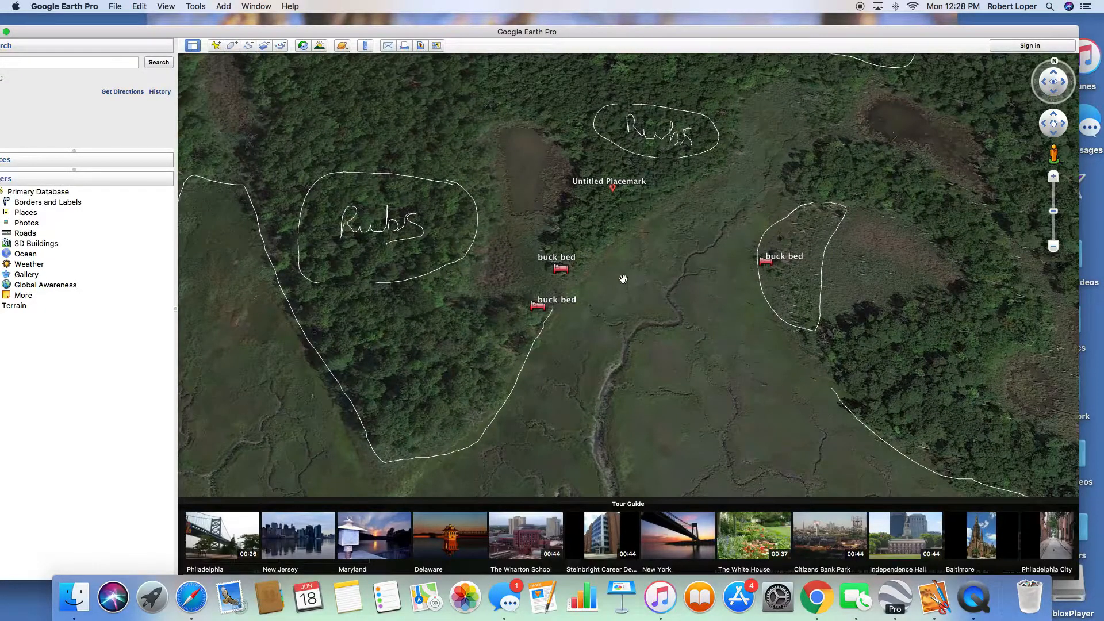
pyautogui.scroll(-5, 456, 157)
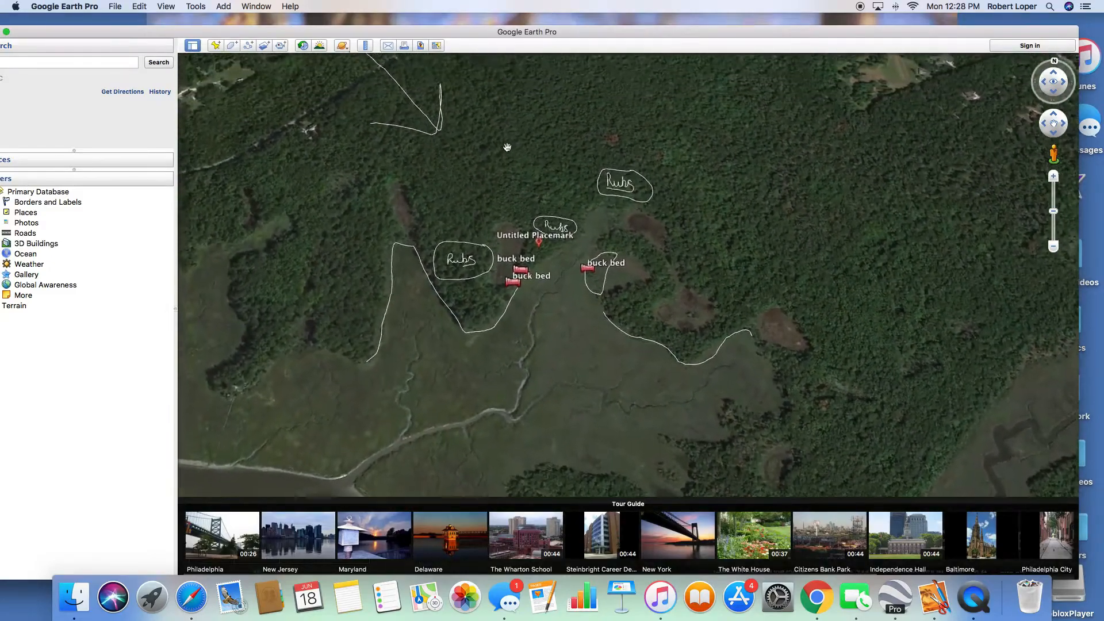
pyautogui.moveTo(455, 133); pyautogui.dragTo(537, 229)
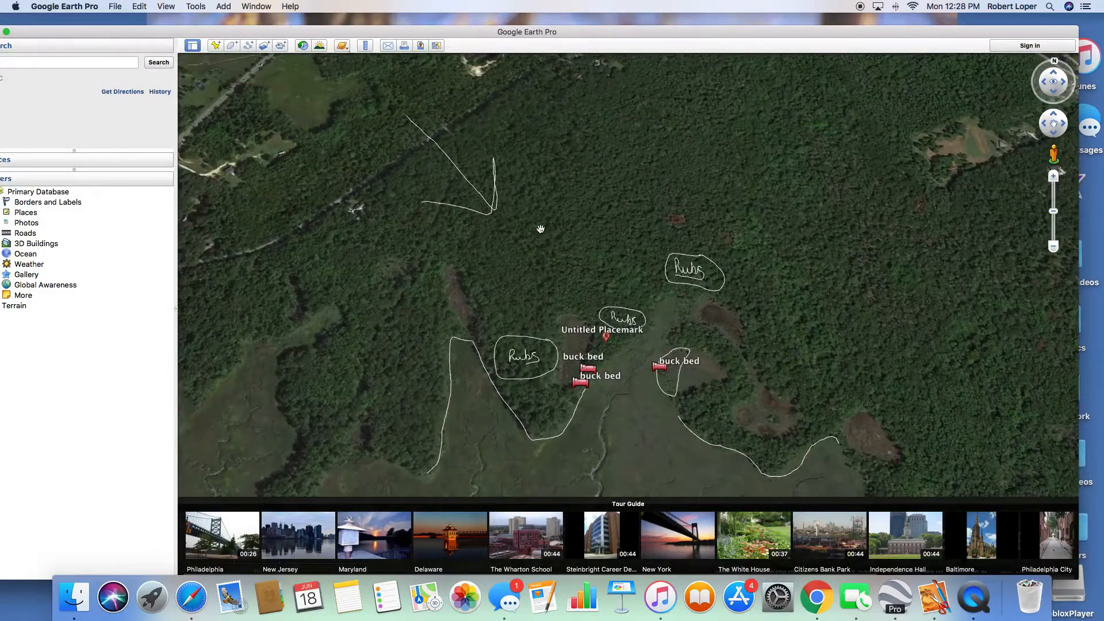
pyautogui.moveTo(326, 166); pyautogui.dragTo(226, 144)
pyautogui.click(248, 46)
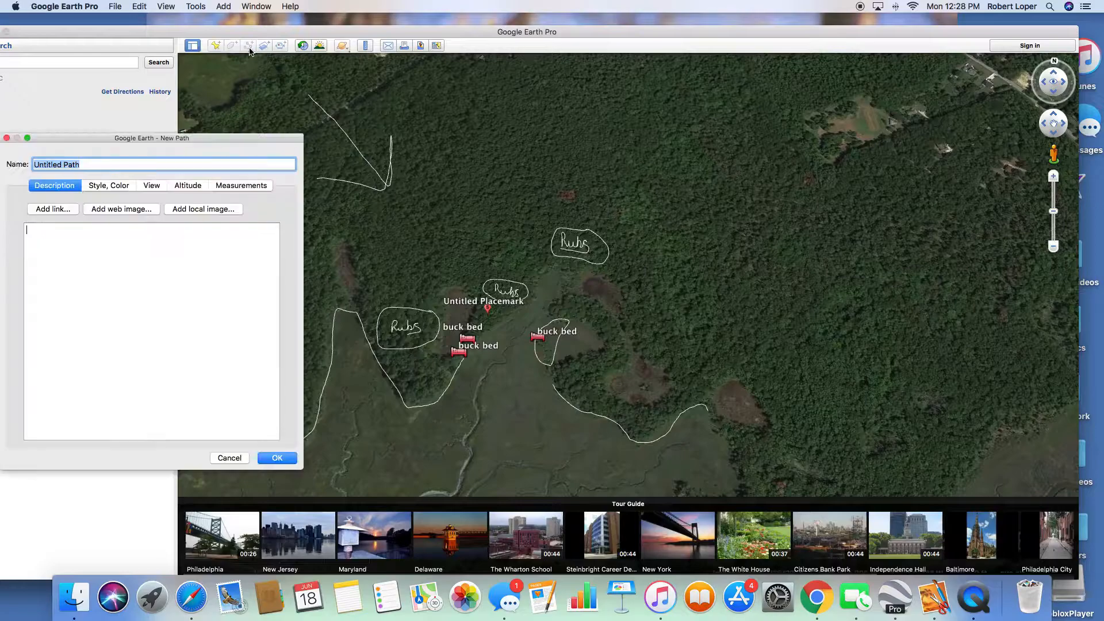
pyautogui.moveTo(347, 187); pyautogui.dragTo(411, 157)
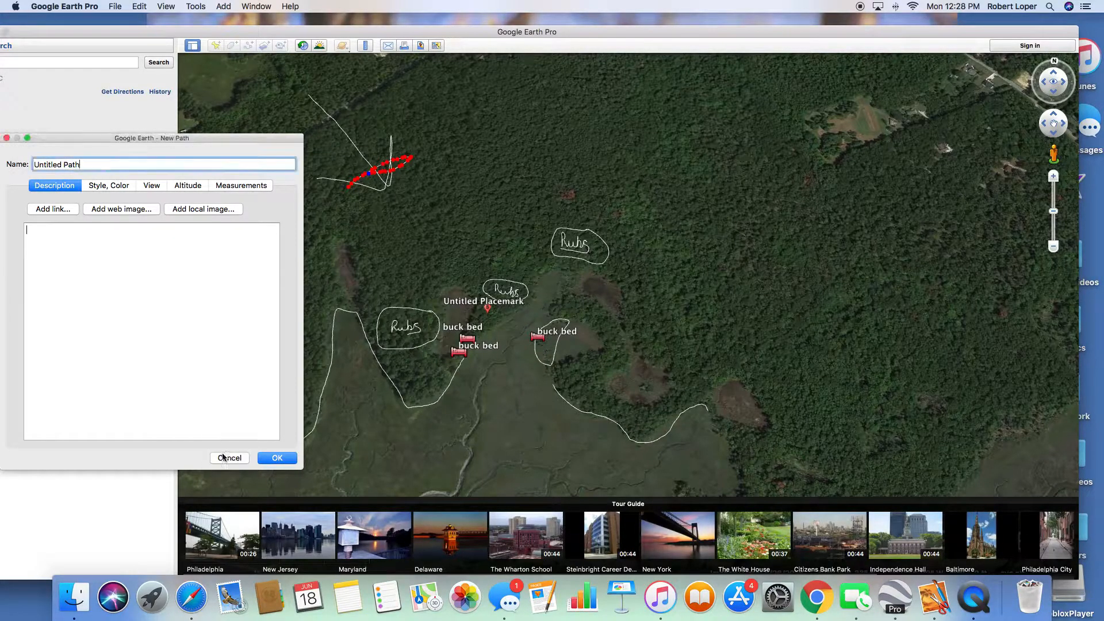
pyautogui.click(230, 458)
# Inspect the terrain around the two western buck beds up close, between the pond and the marsh edge.
pyautogui.moveTo(397, 263); pyautogui.dragTo(550, 303)
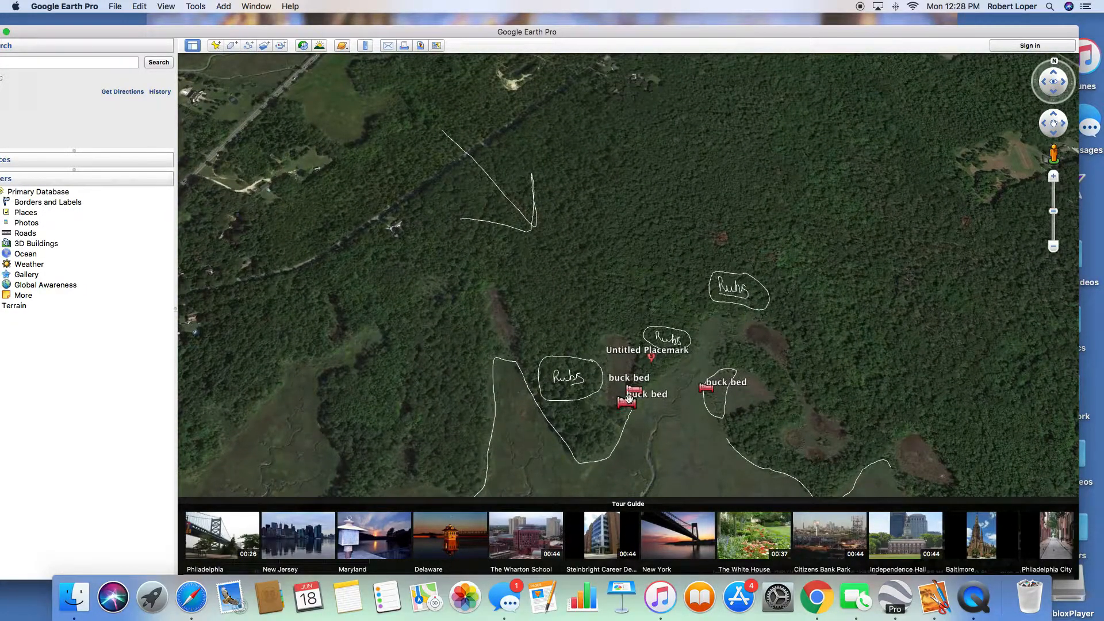
pyautogui.scroll(5, 635, 394)
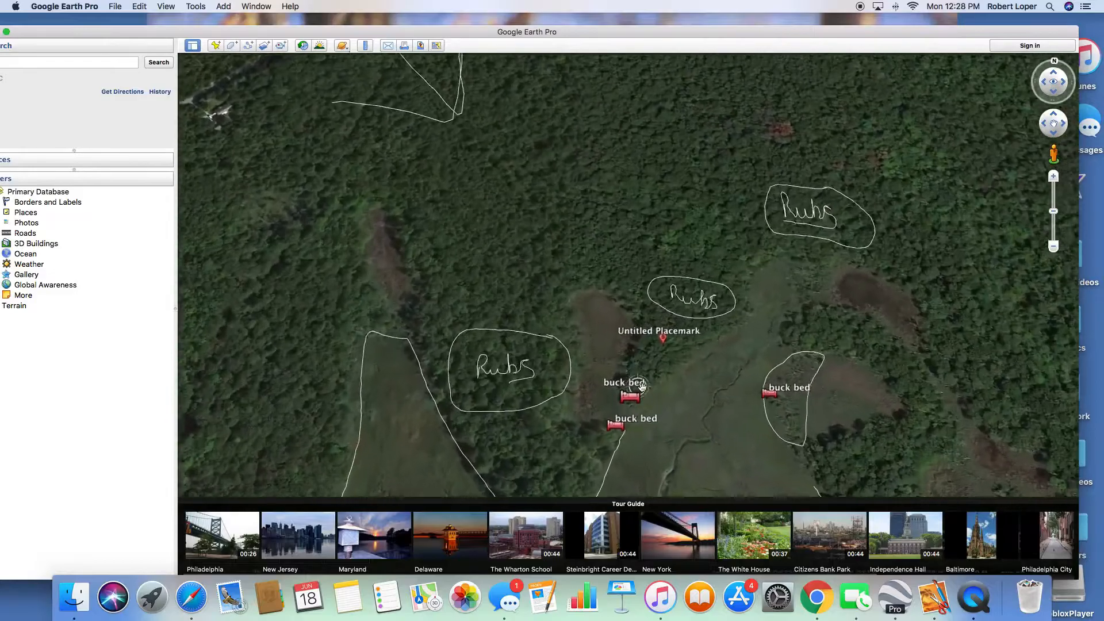
pyautogui.scroll(5, 655, 349)
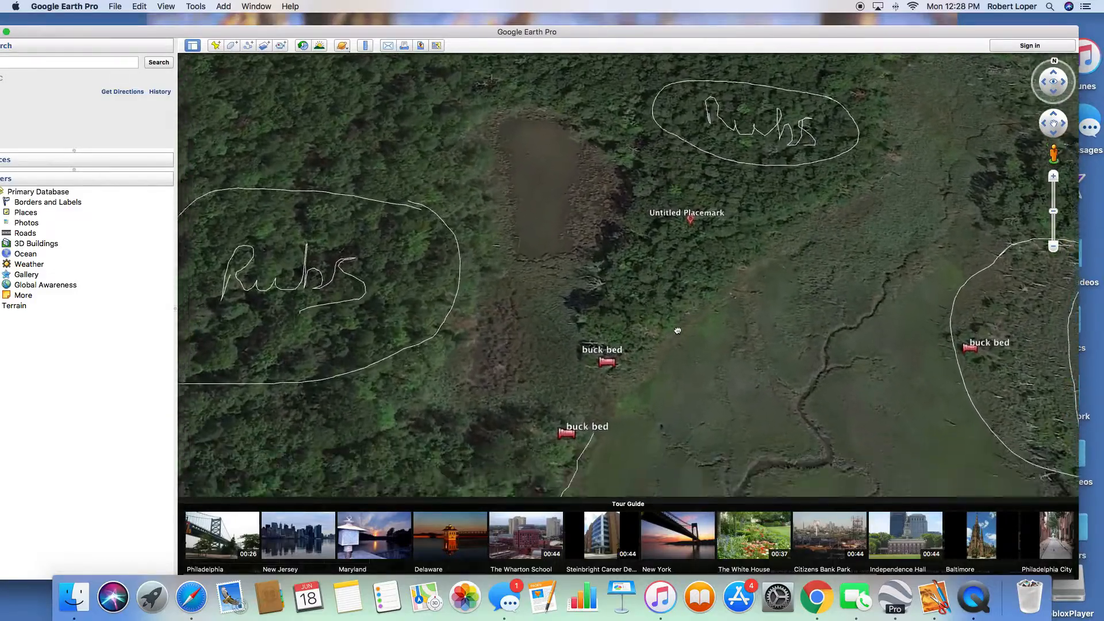
pyautogui.scroll(-5, 685, 284)
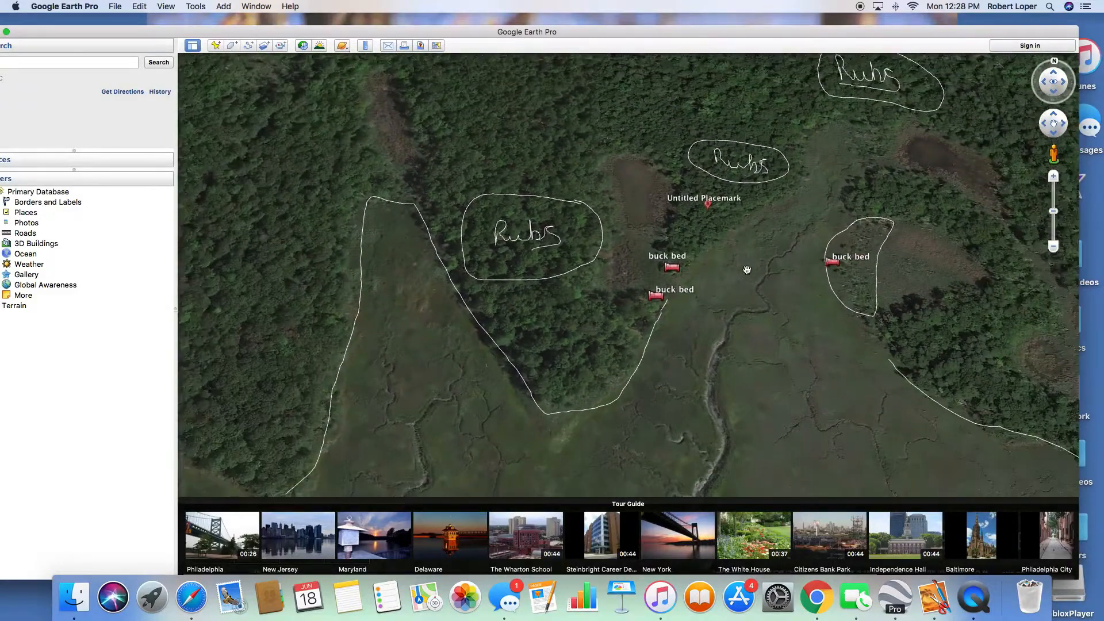
pyautogui.scroll(5, 747, 266)
pyautogui.scroll(3, 662, 270)
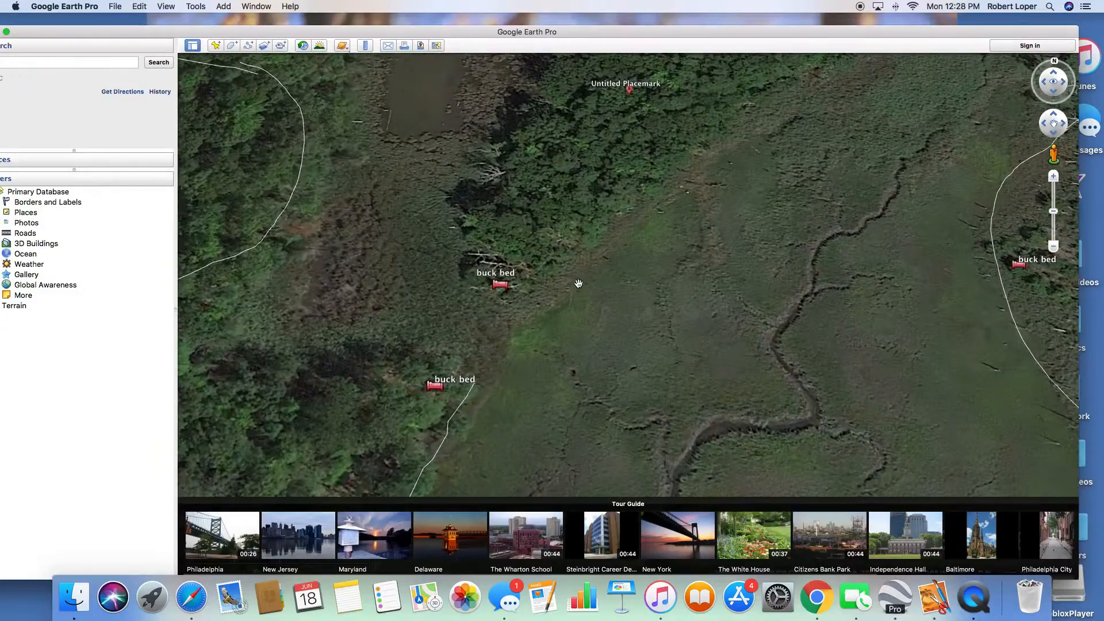
# Examine how the two western buck beds lie relative to the neighbouring Rubs area, the pond and the marsh.
pyautogui.moveTo(578, 301); pyautogui.dragTo(729, 246)
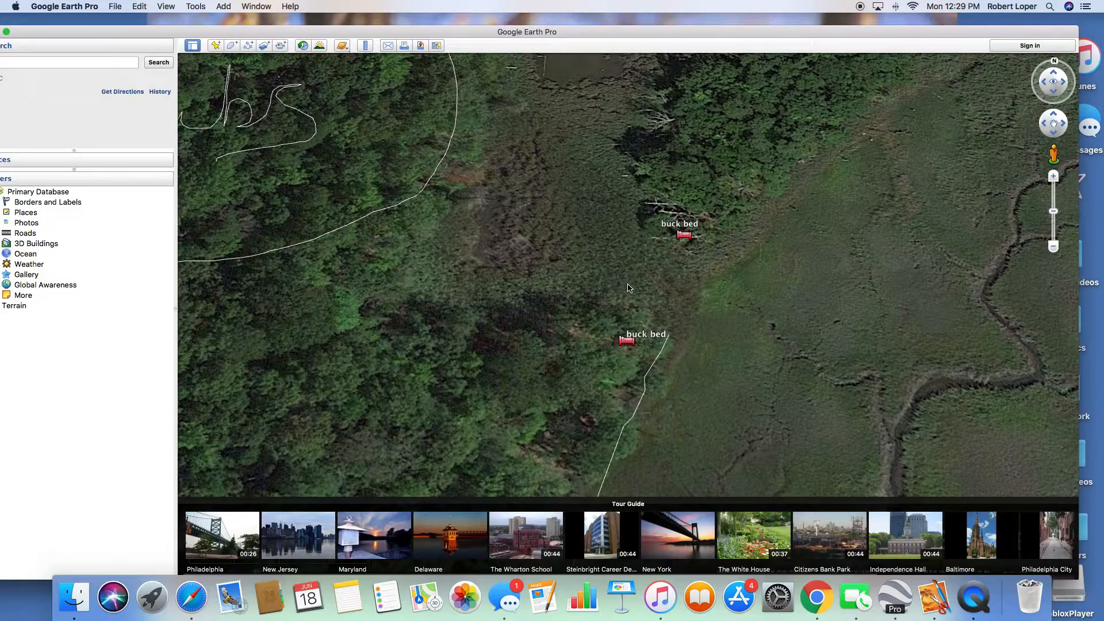
pyautogui.scroll(-5, 656, 288)
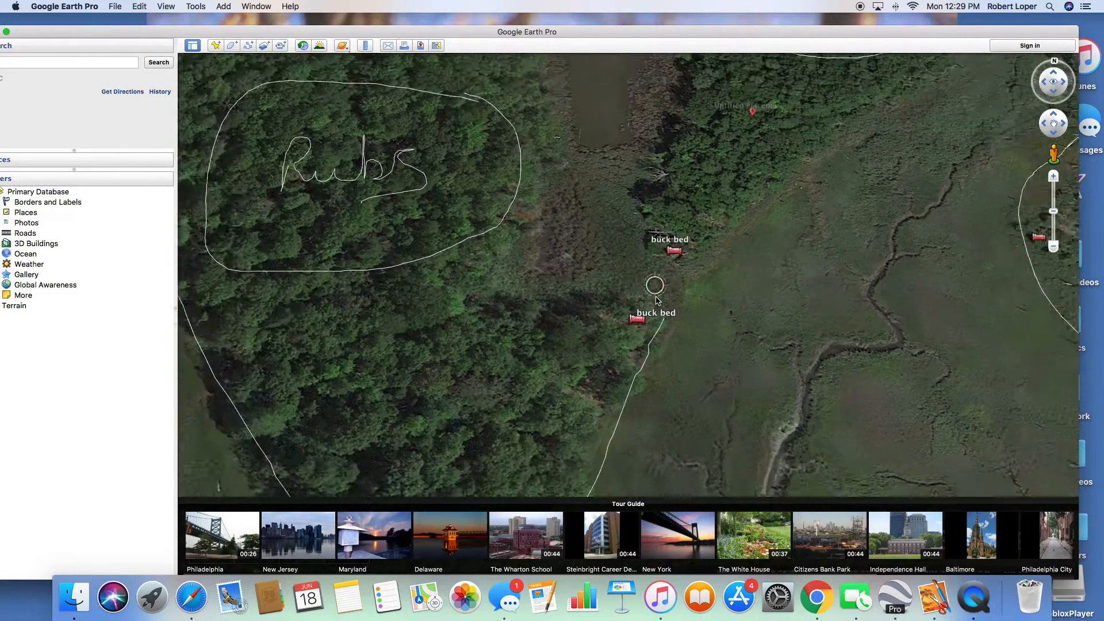
pyautogui.scroll(4, 672, 295)
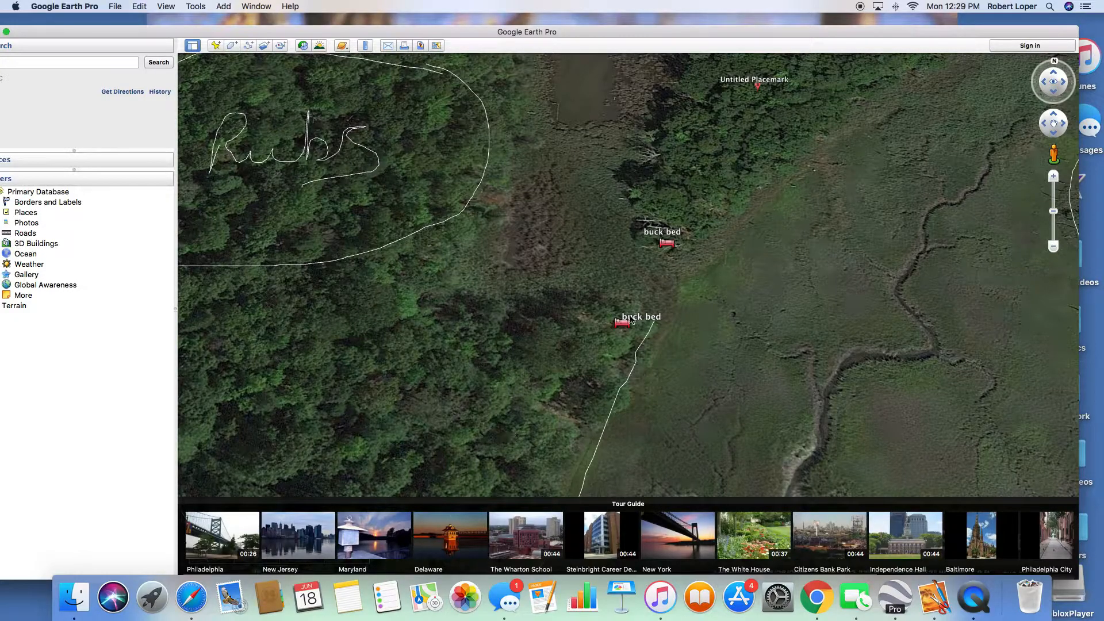
pyautogui.scroll(-3, 631, 349)
pyautogui.scroll(1, 708, 308)
pyautogui.scroll(2, 826, 178)
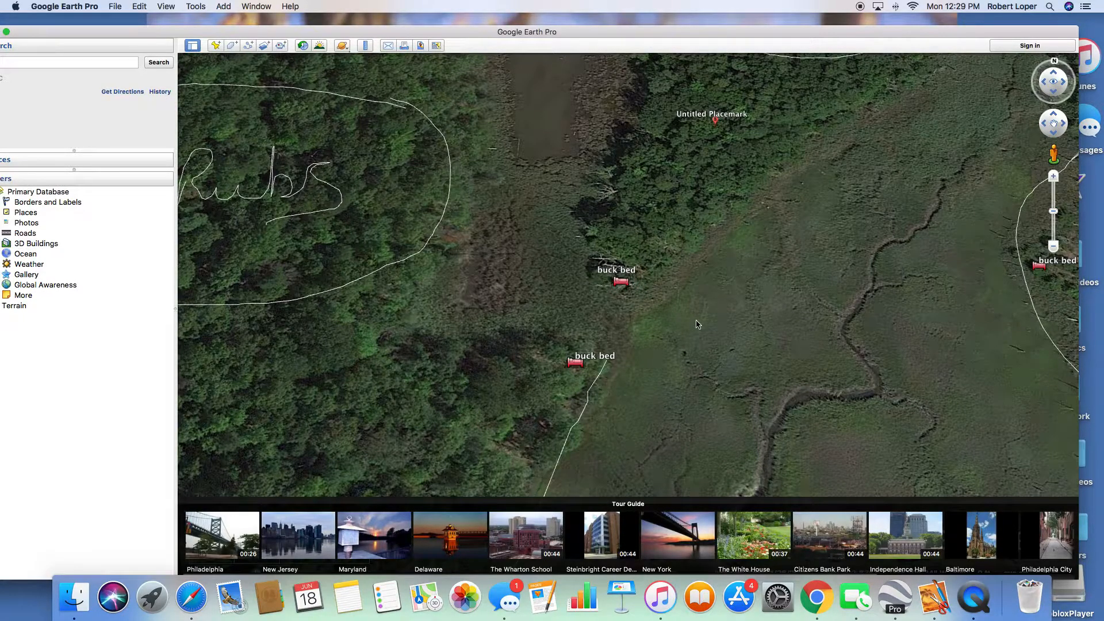
pyautogui.scroll(-5, 698, 321)
pyautogui.scroll(4, 749, 331)
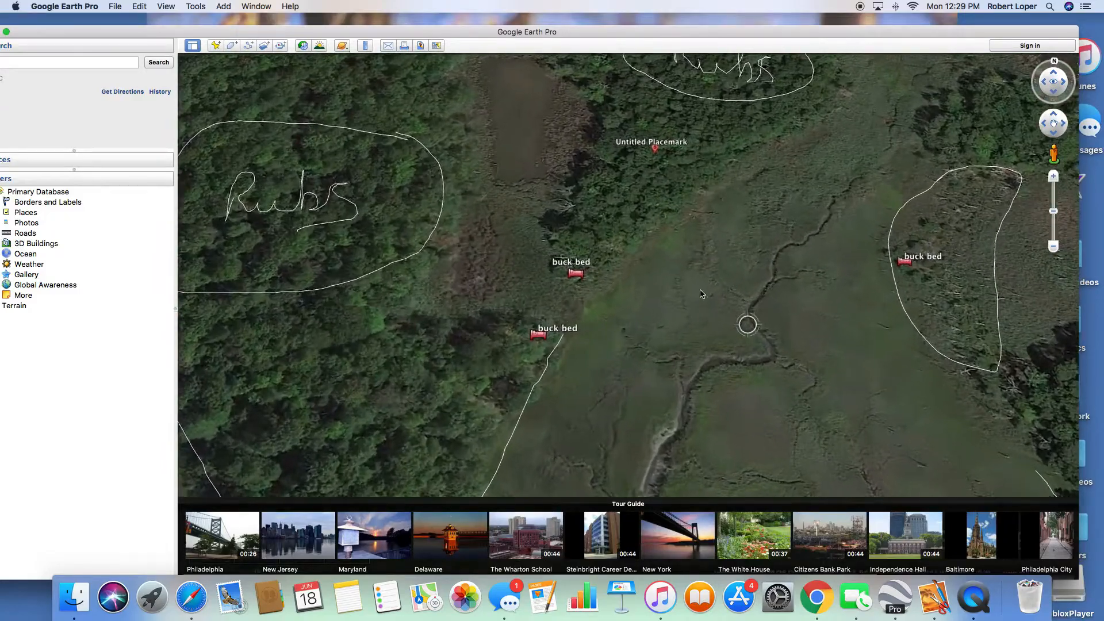
pyautogui.scroll(-4, 717, 245)
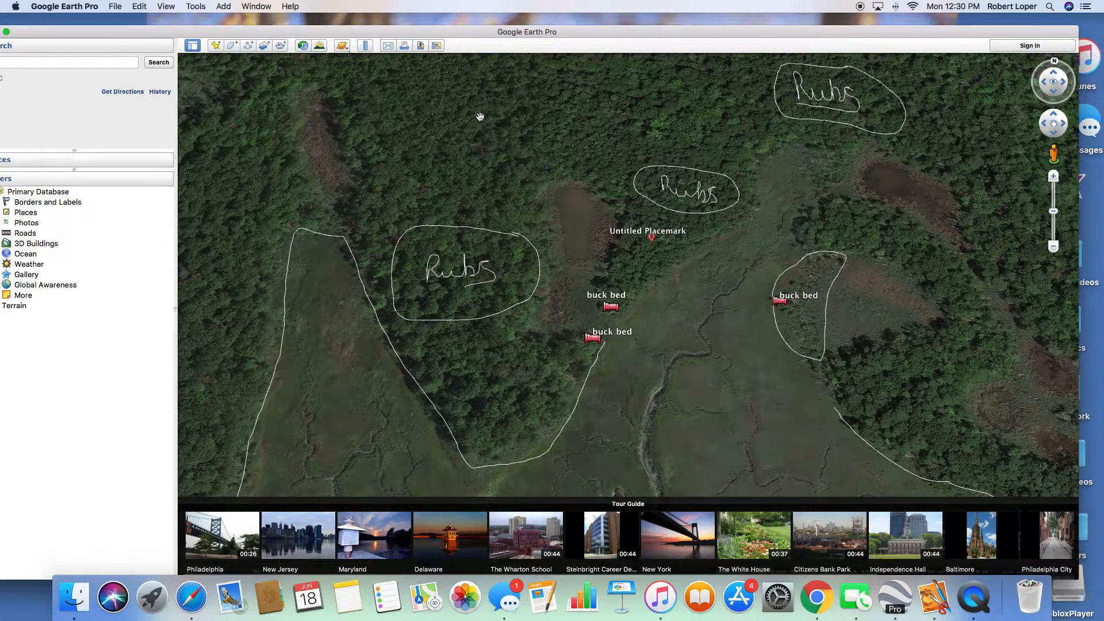
# Examine the overall layout of the arrow, the Rubs areas, the placemark and the three buck beds around the marsh.
pyautogui.scroll(-3, 480, 121)
pyautogui.scroll(-2, 537, 142)
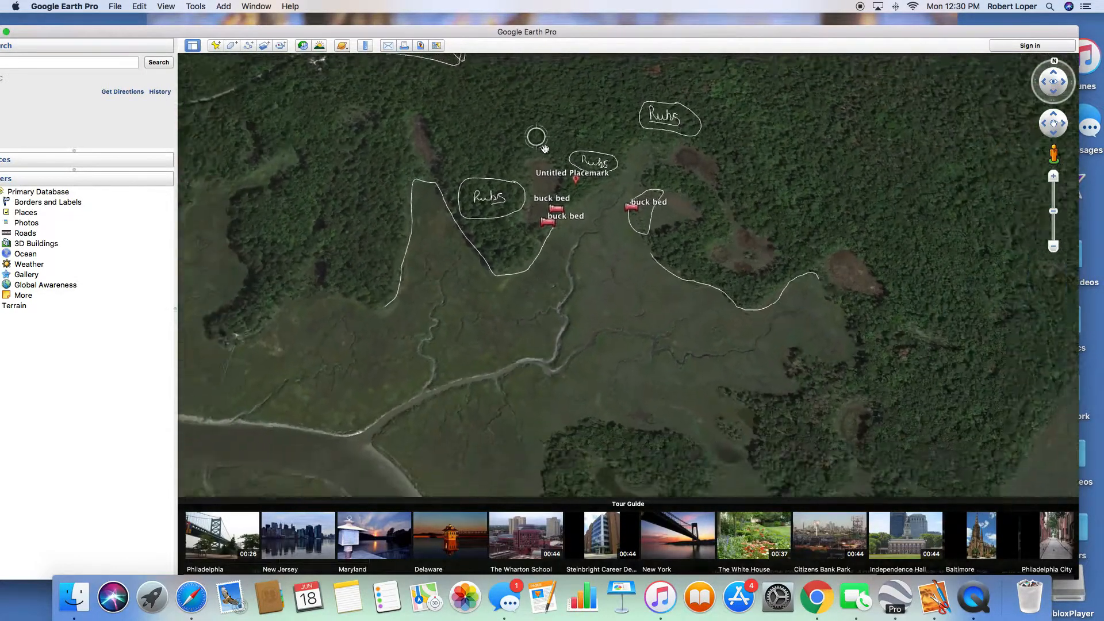
pyautogui.scroll(5, 543, 189)
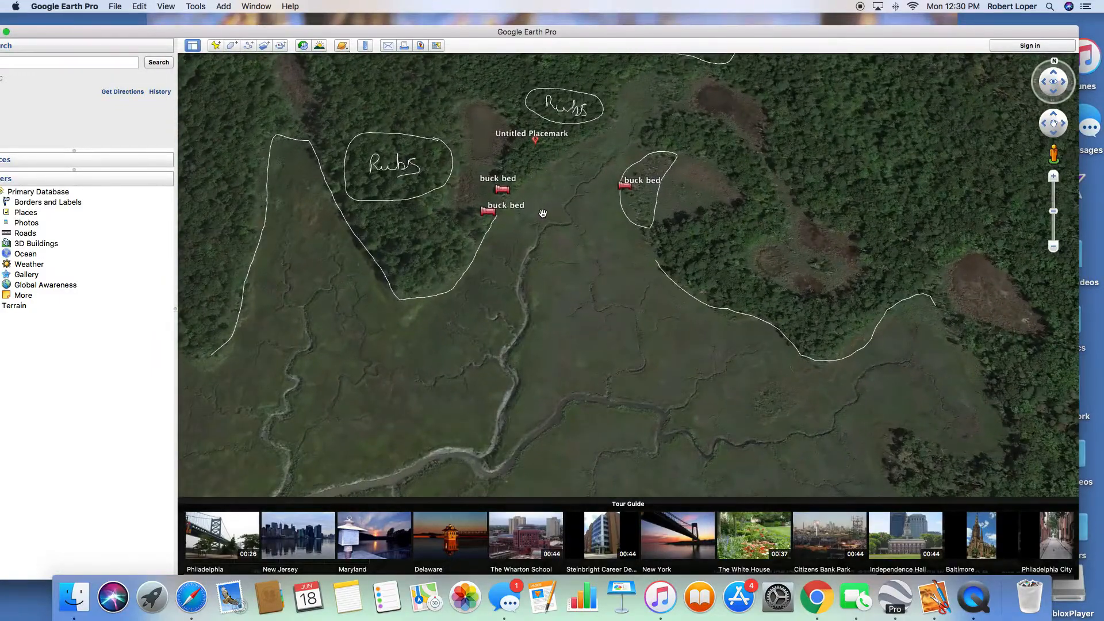
pyautogui.scroll(5, 543, 201)
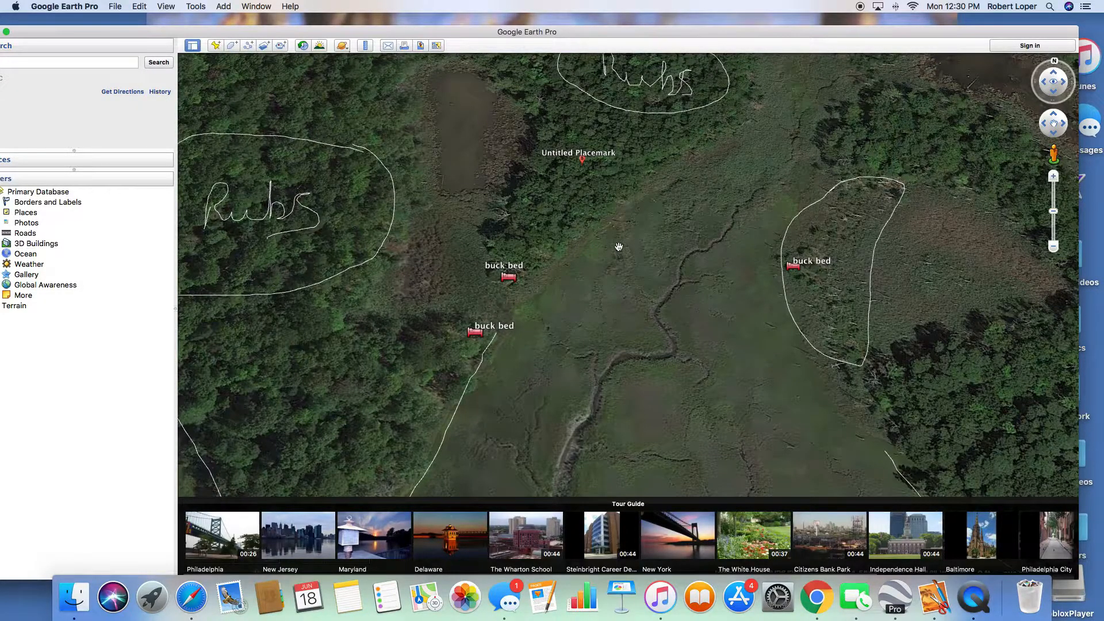
pyautogui.moveTo(605, 246); pyautogui.dragTo(664, 314)
pyautogui.scroll(-5, 666, 315)
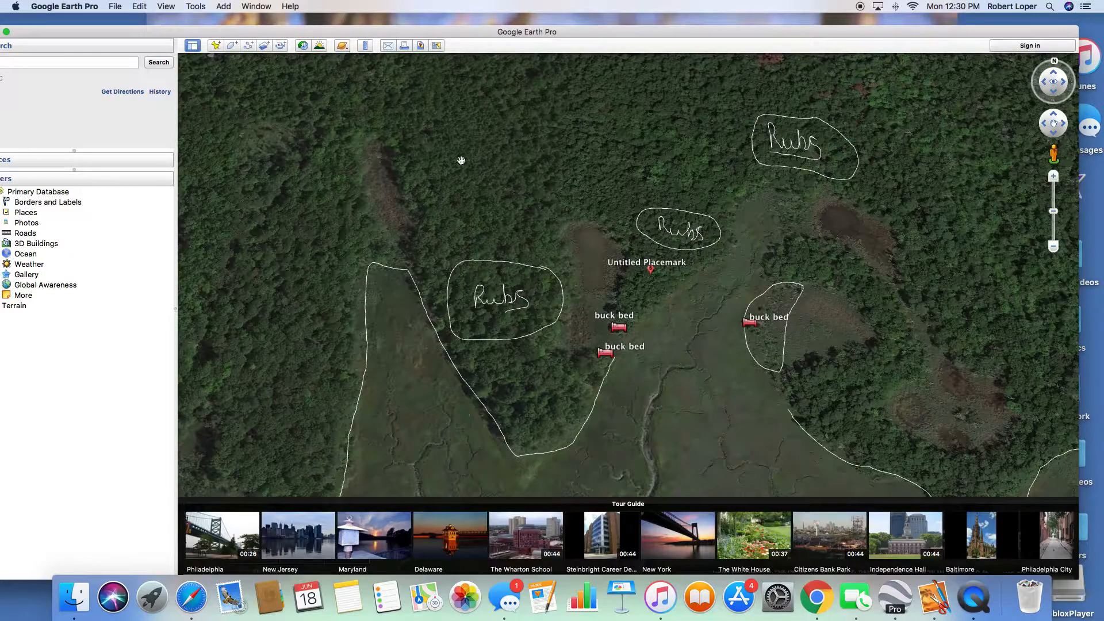
pyautogui.scroll(-4, 460, 158)
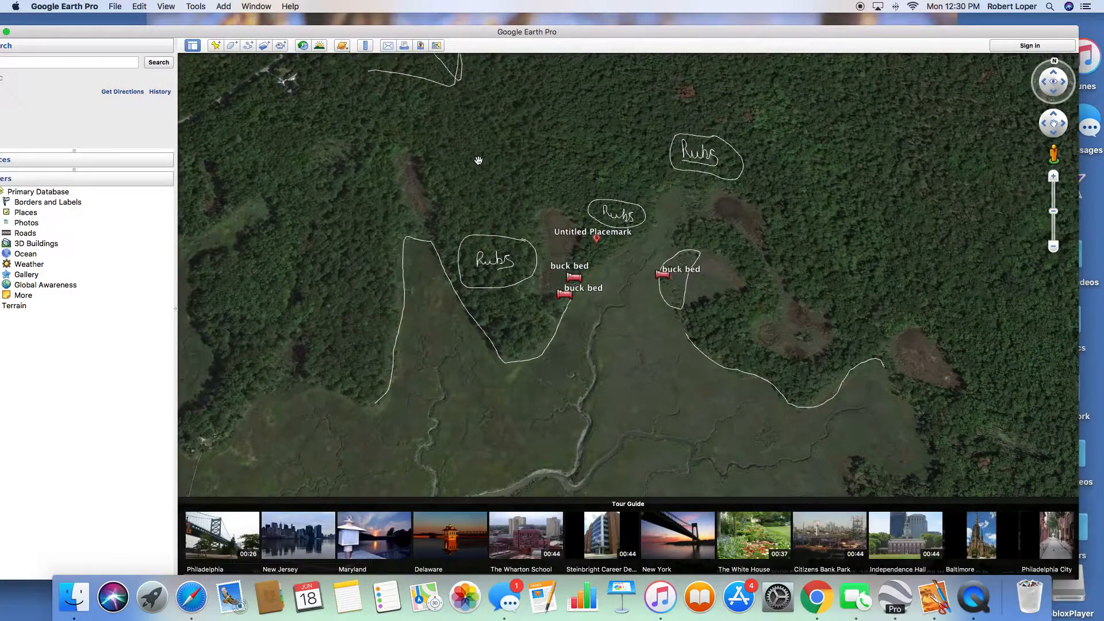
pyautogui.scroll(-3, 526, 202)
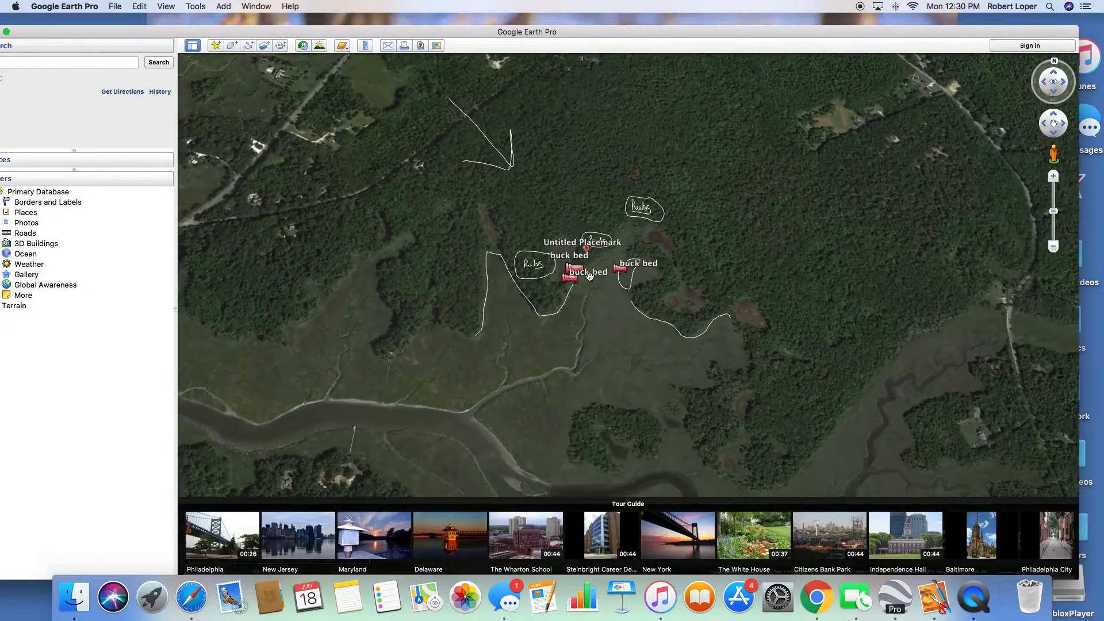
pyautogui.scroll(5, 568, 286)
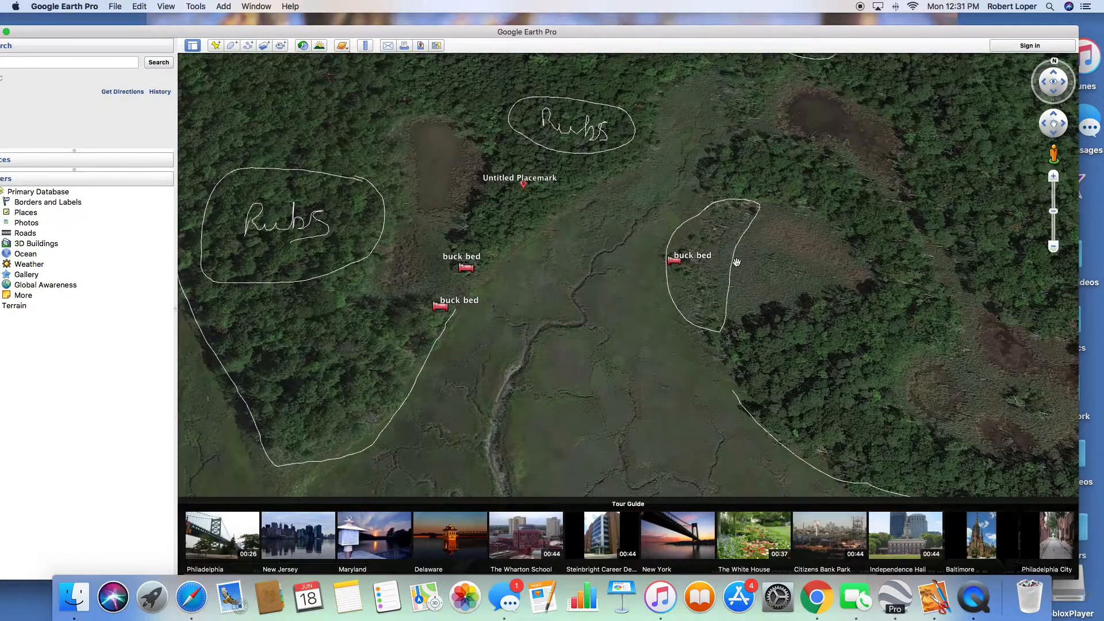
pyautogui.scroll(-2, 706, 251)
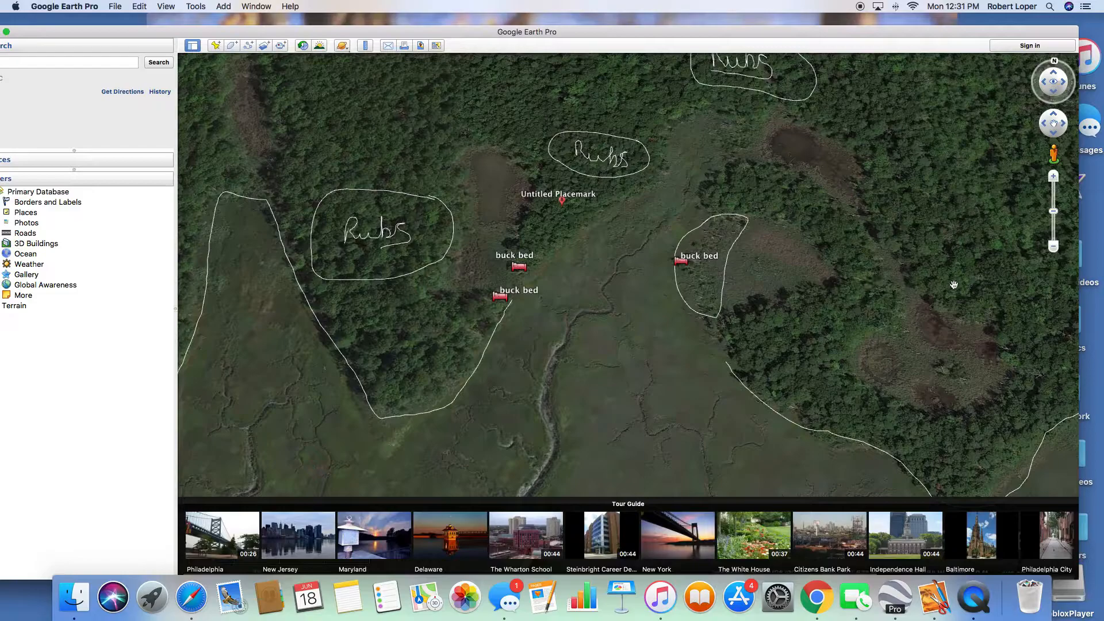
pyautogui.click(249, 45)
pyautogui.moveTo(1007, 257)
pyautogui.mouseDown()
pyautogui.moveTo(794, 276)
pyautogui.moveTo(886, 295)
pyautogui.mouseUp()
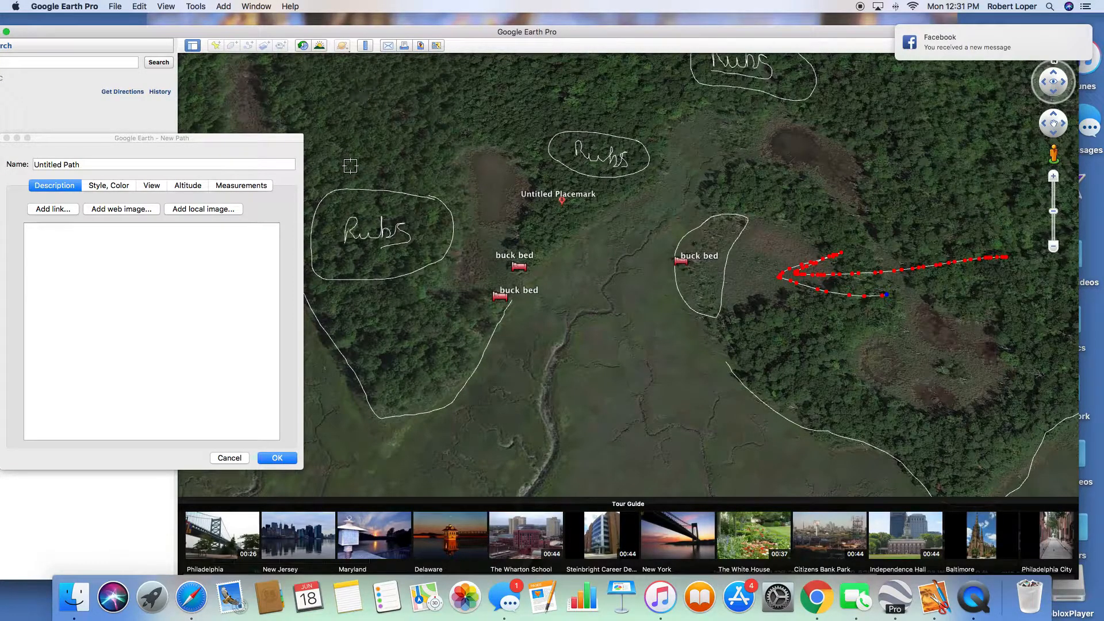
pyautogui.moveTo(342, 153)
pyautogui.mouseDown()
pyautogui.moveTo(396, 180)
pyautogui.moveTo(424, 161)
pyautogui.moveTo(396, 188)
pyautogui.mouseUp()
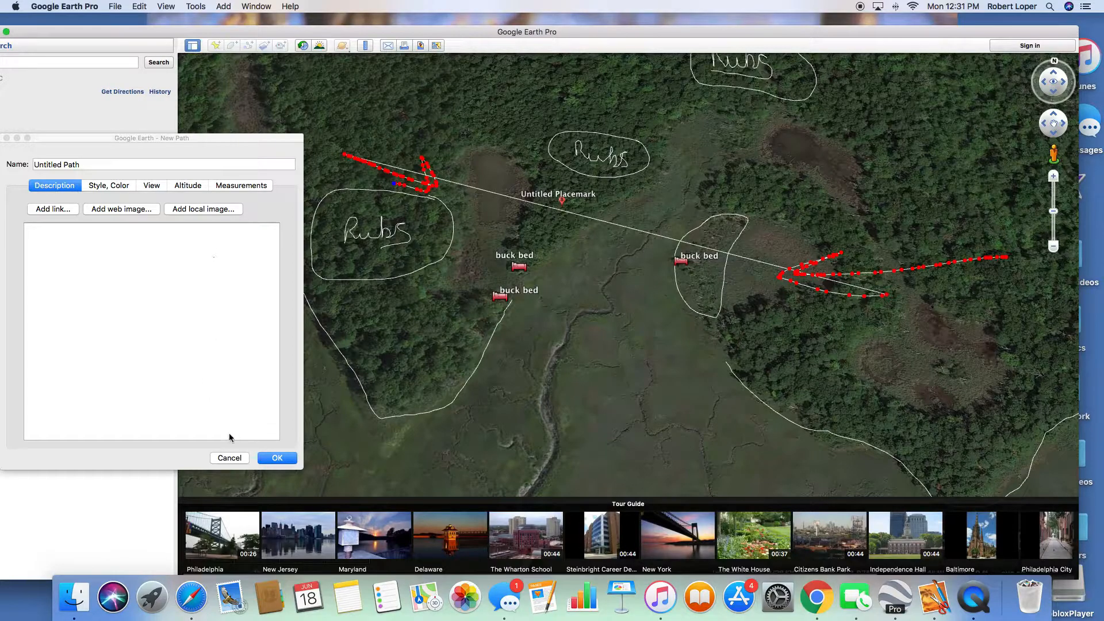
pyautogui.click(229, 458)
# Draw and save a new path from the house near the northwest road southeast through the woods to the untitled placemark.
pyautogui.moveTo(569, 259); pyautogui.dragTo(666, 294)
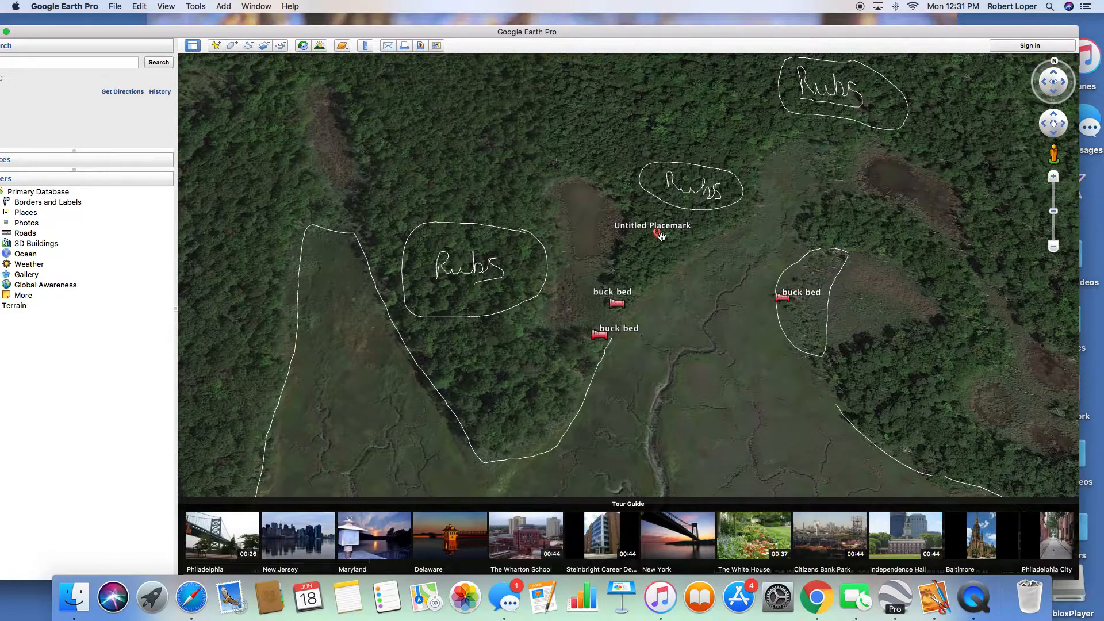
pyautogui.scroll(-5, 510, 124)
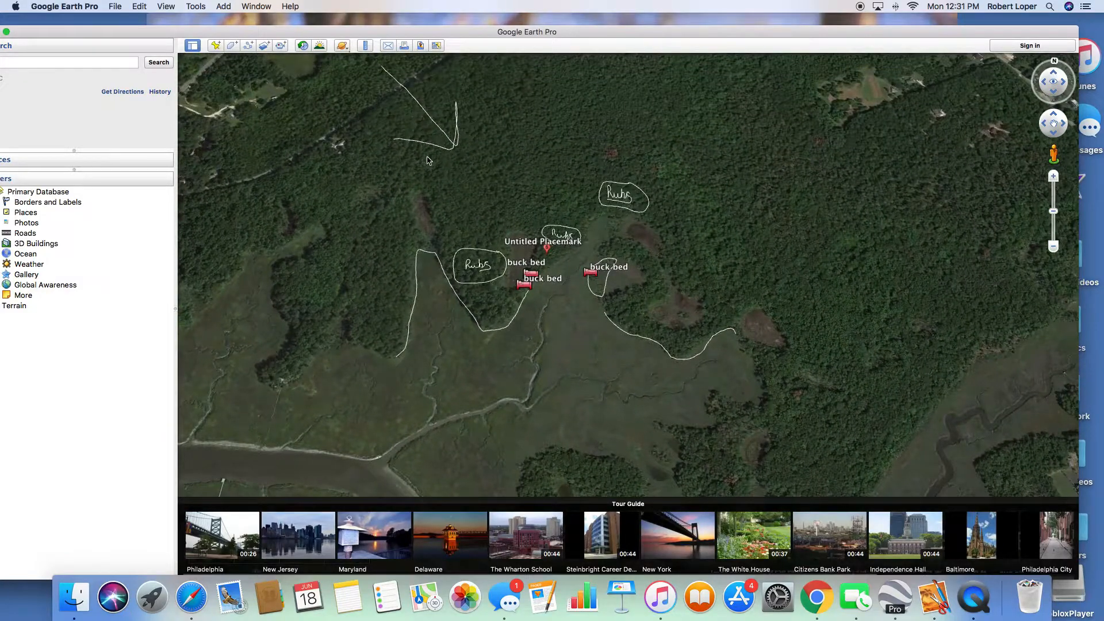
pyautogui.moveTo(427, 161); pyautogui.dragTo(381, 201)
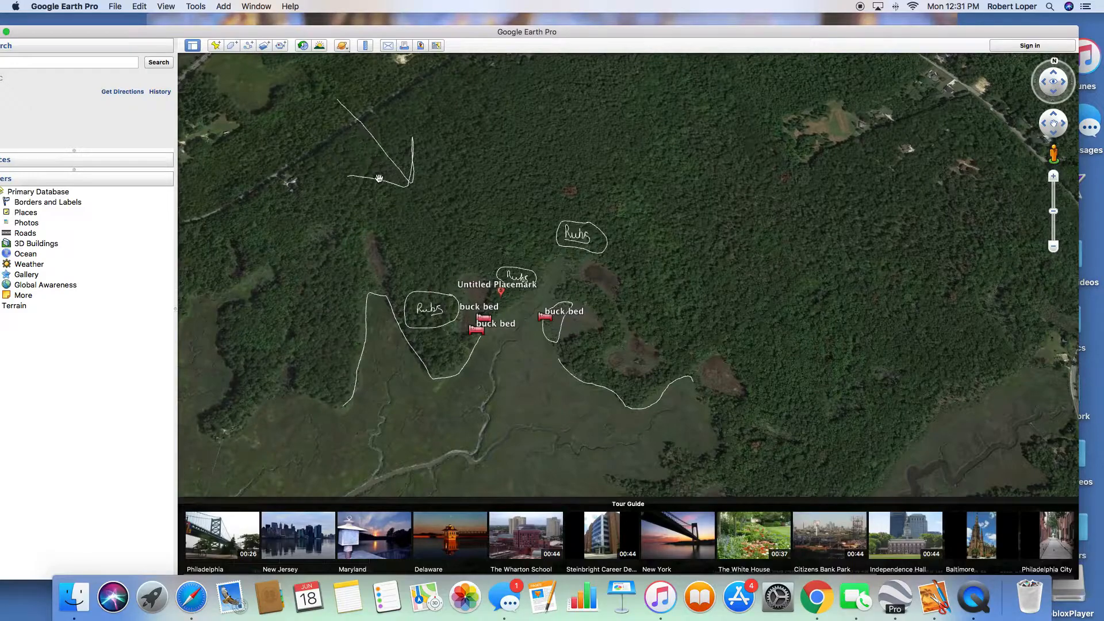
pyautogui.moveTo(354, 181); pyautogui.dragTo(361, 208)
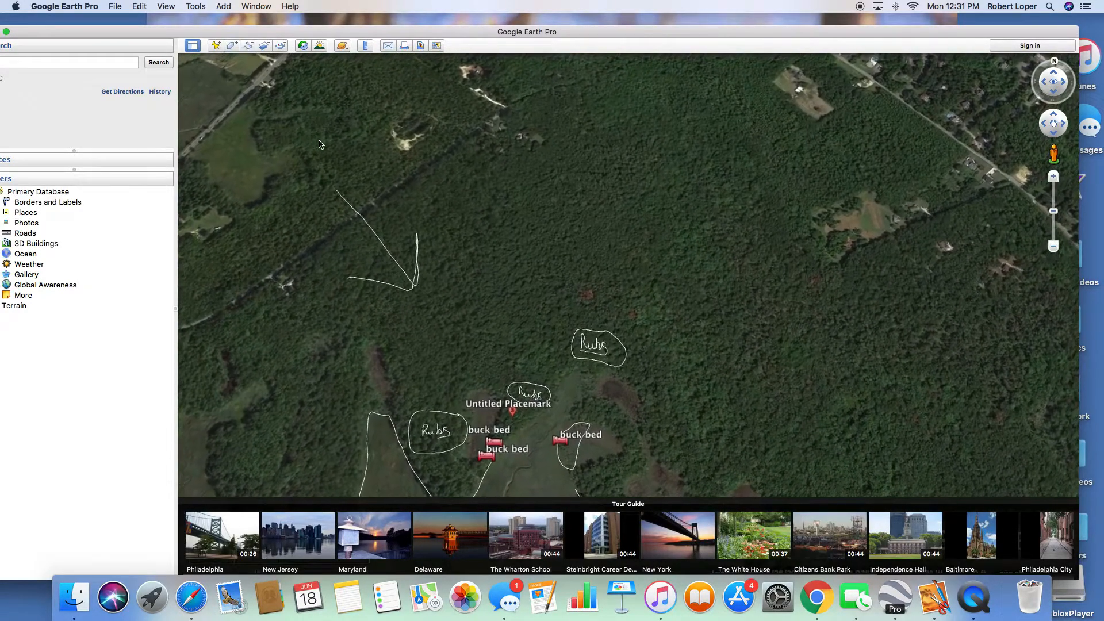
pyautogui.moveTo(374, 209); pyautogui.dragTo(403, 104)
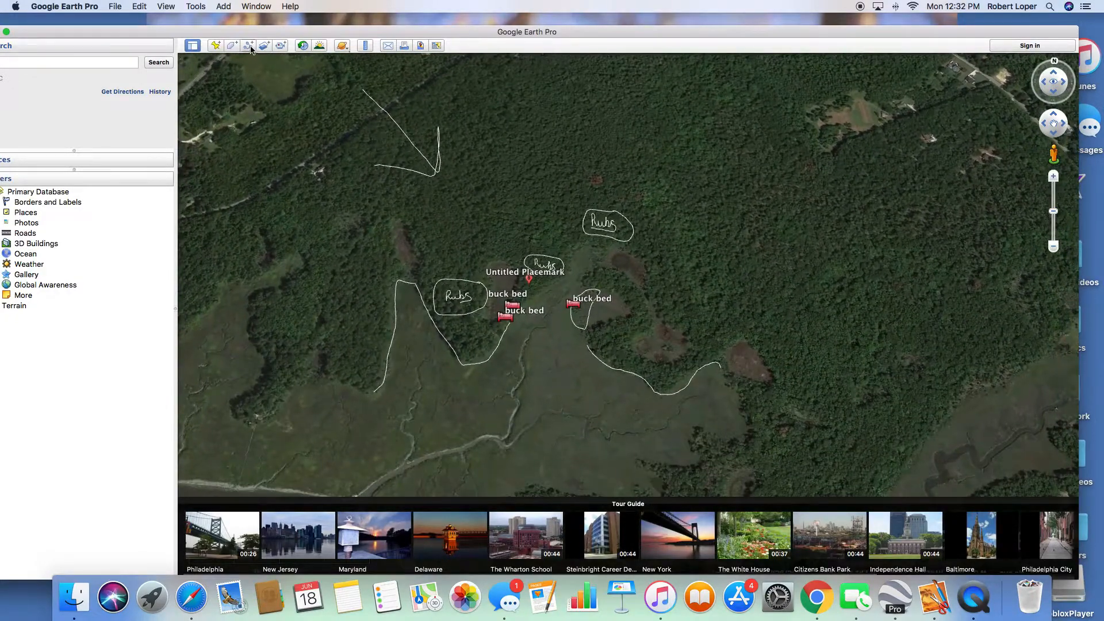
pyautogui.click(248, 46)
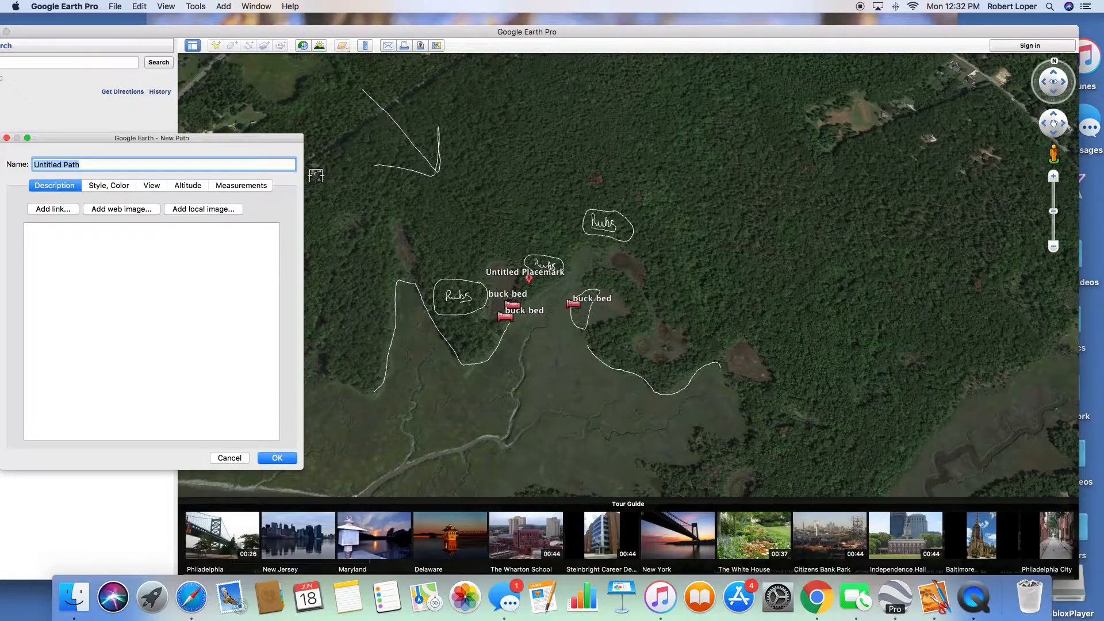
pyautogui.click(334, 153)
pyautogui.moveTo(375, 200); pyautogui.dragTo(525, 267)
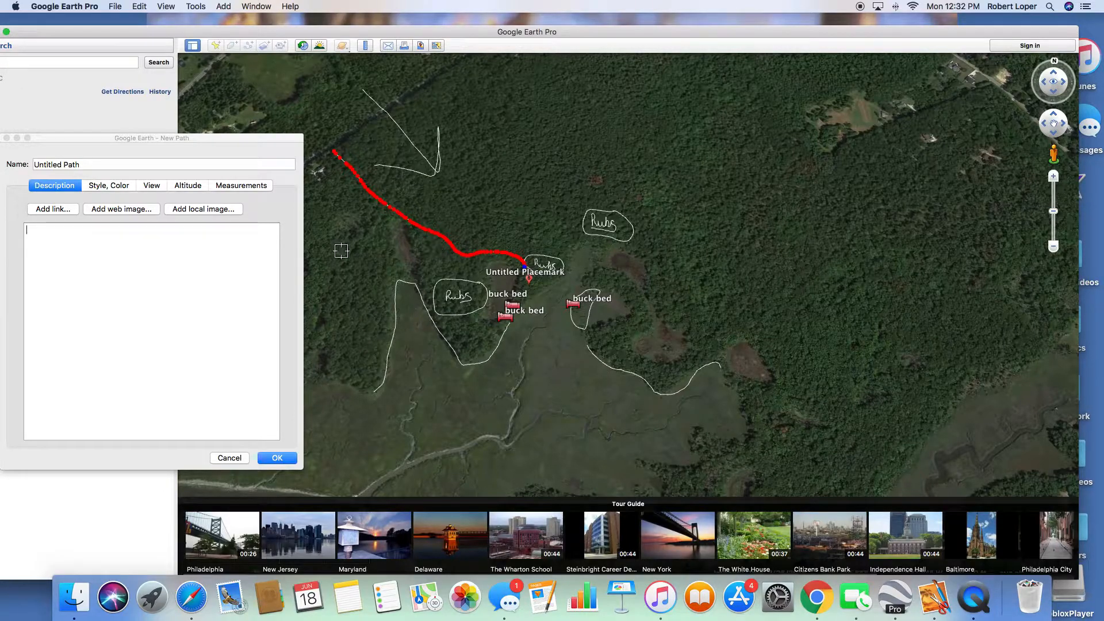
pyautogui.click(268, 459)
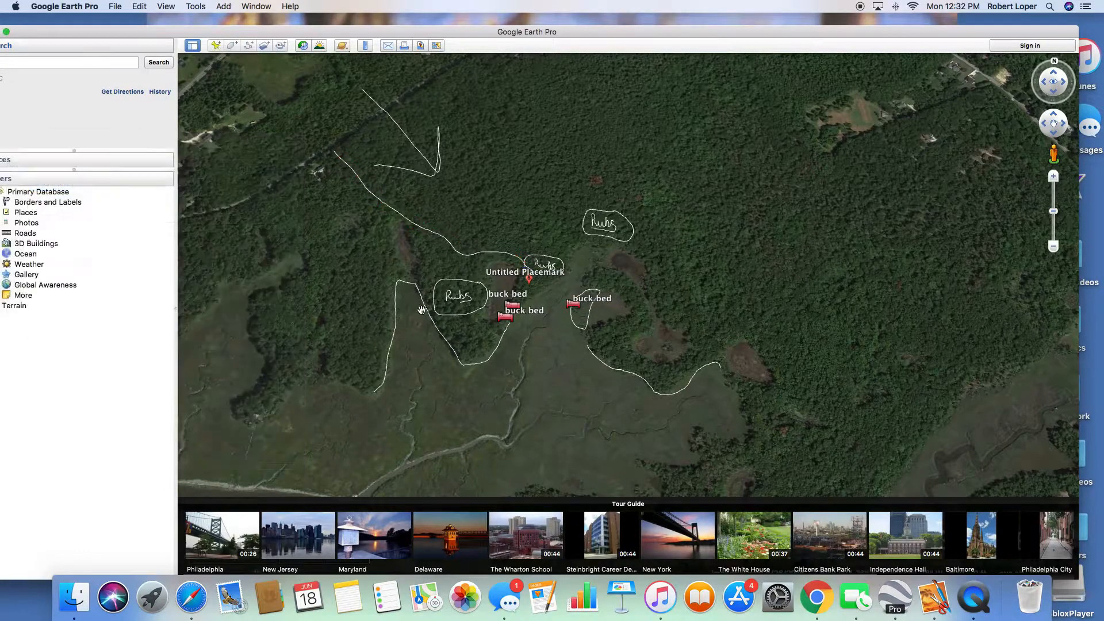
# Draw and save a second path from the road southeast to the small clearing, circle the clearing, and continue southwest to the untitled placemark.
pyautogui.moveTo(492, 279)
pyautogui.mouseDown()
pyautogui.moveTo(509, 331)
pyautogui.moveTo(460, 240)
pyautogui.mouseUp()
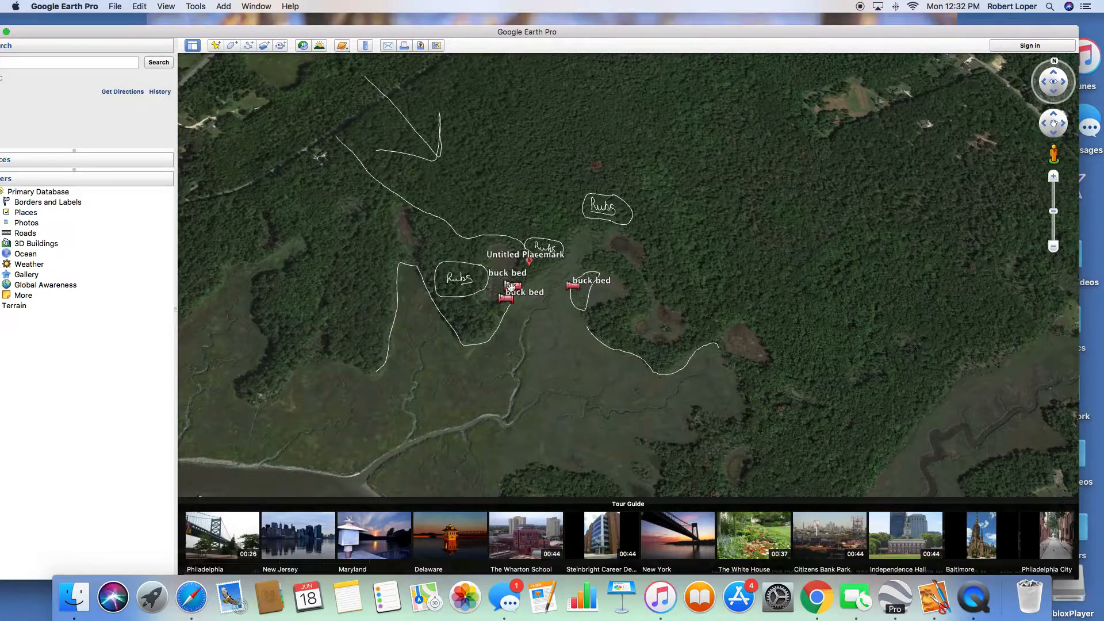
pyautogui.moveTo(456, 166)
pyautogui.mouseDown()
pyautogui.moveTo(433, 246)
pyautogui.moveTo(419, 240)
pyautogui.mouseUp()
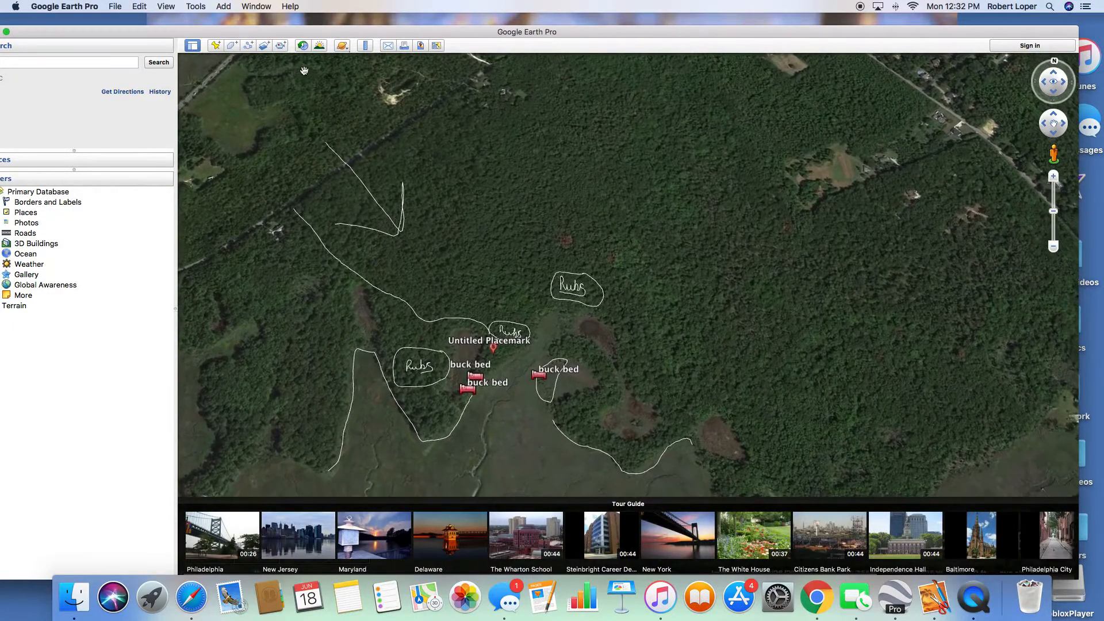
pyautogui.moveTo(390, 137); pyautogui.dragTo(352, 188)
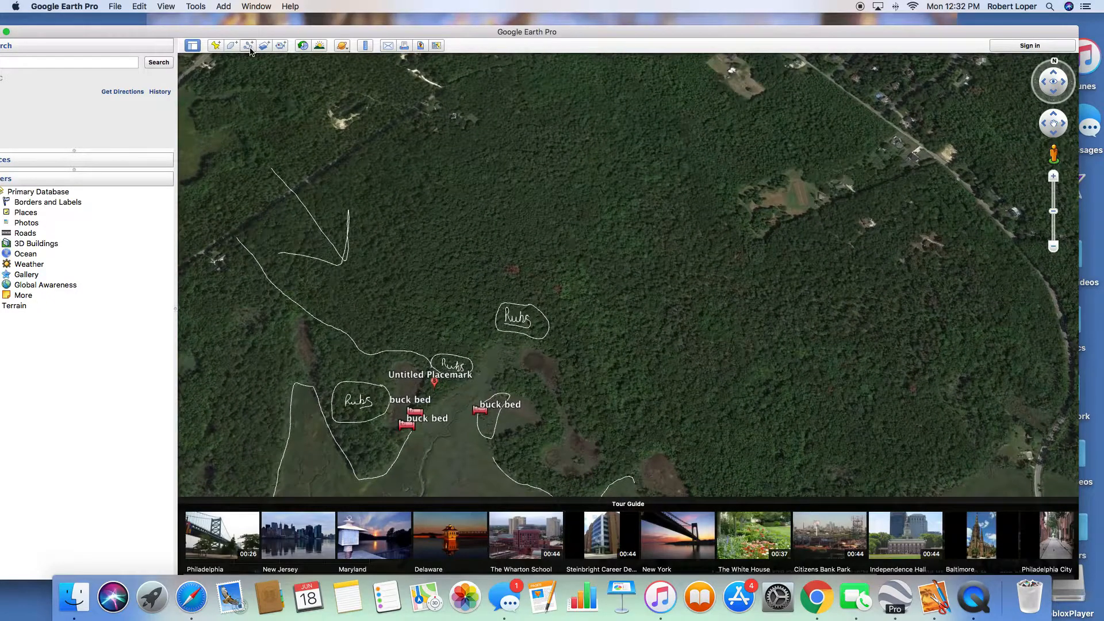
pyautogui.click(250, 47)
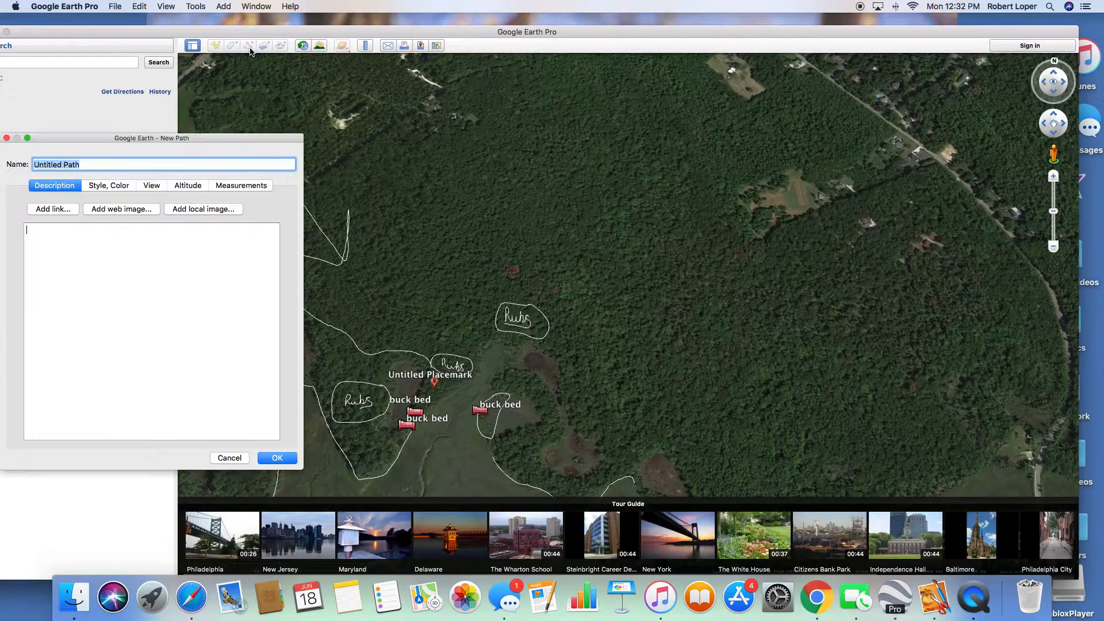
pyautogui.click(354, 152)
pyautogui.moveTo(374, 171); pyautogui.dragTo(426, 207)
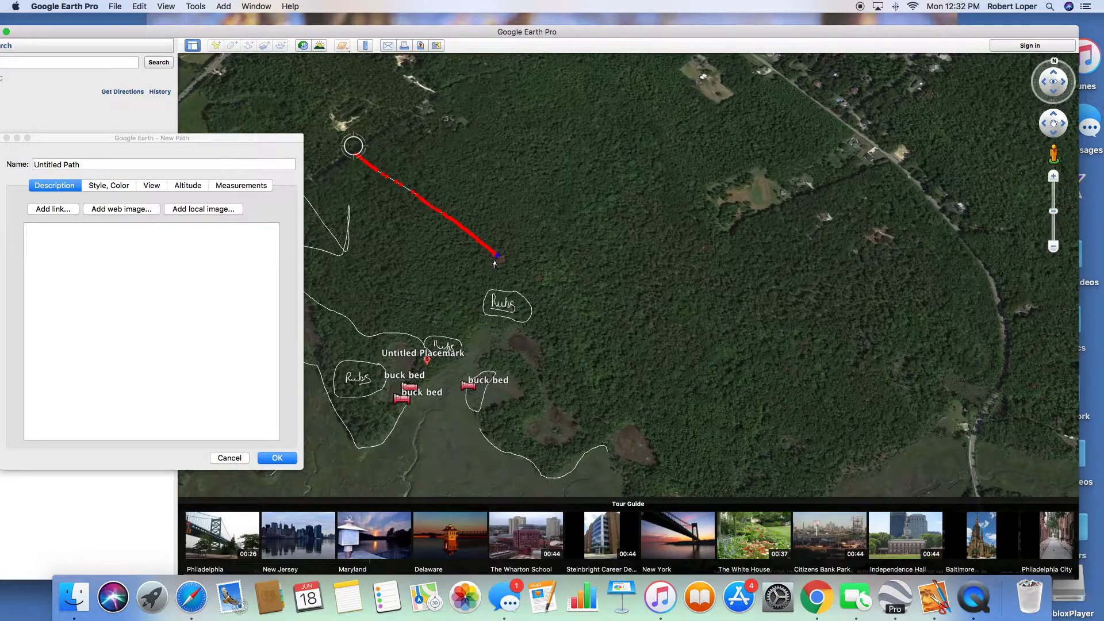
pyautogui.moveTo(474, 298); pyautogui.dragTo(463, 332)
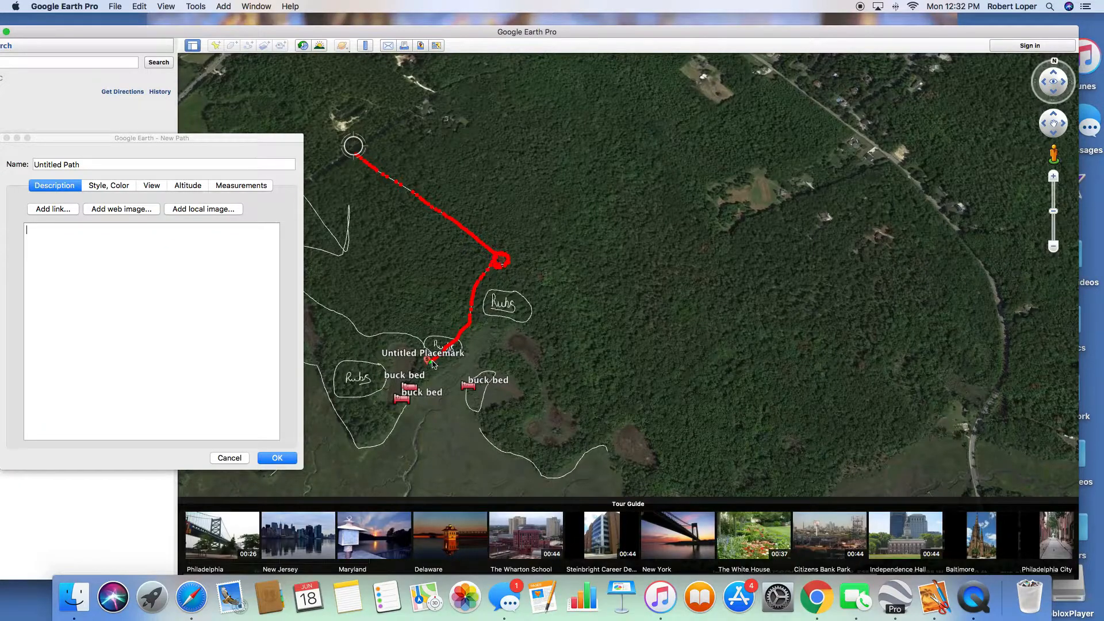
pyautogui.click(277, 458)
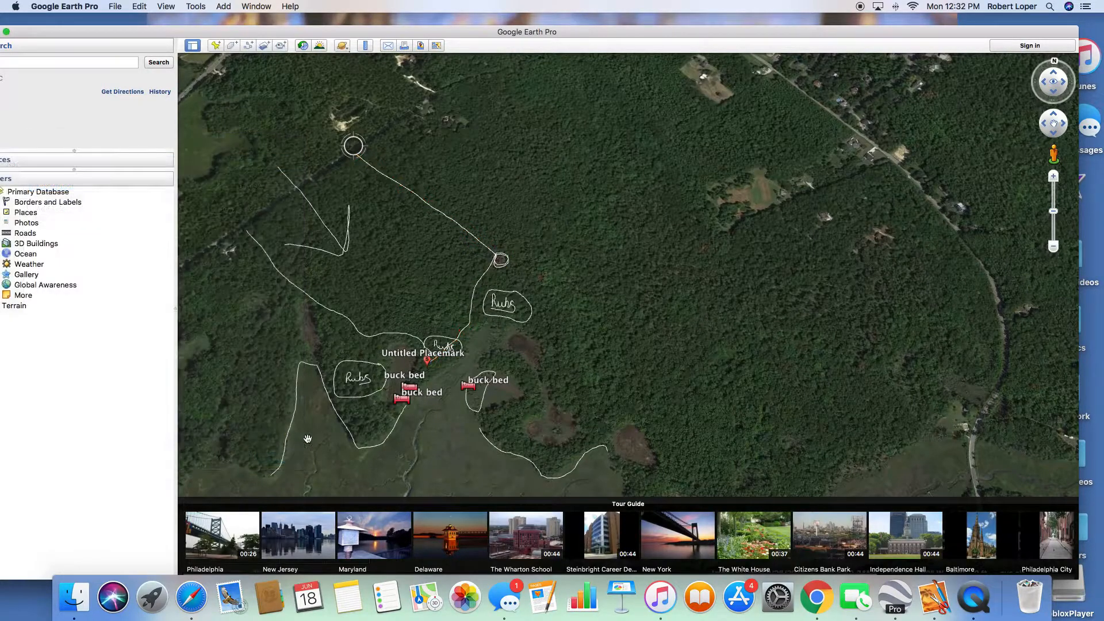
# Measure the straight-line distance in yards from the untitled placemark to the nearer western buck bed, and clear the measurement.
pyautogui.scroll(-5, 422, 330)
pyautogui.scroll(6, 435, 332)
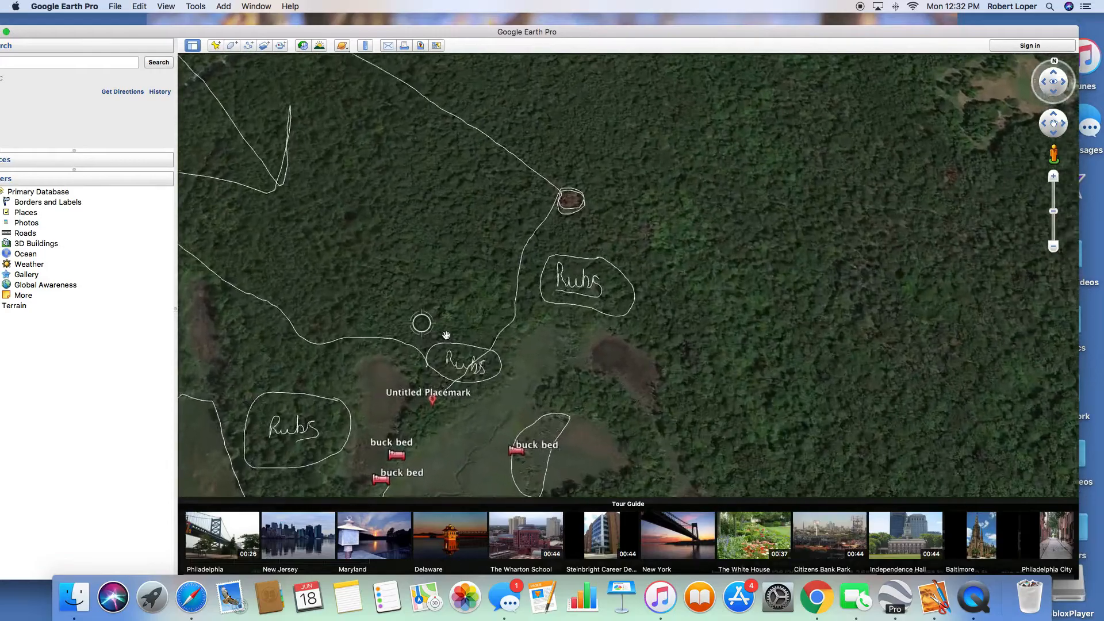
pyautogui.scroll(-3, 451, 340)
pyautogui.moveTo(441, 248); pyautogui.dragTo(441, 197)
pyautogui.scroll(5, 512, 291)
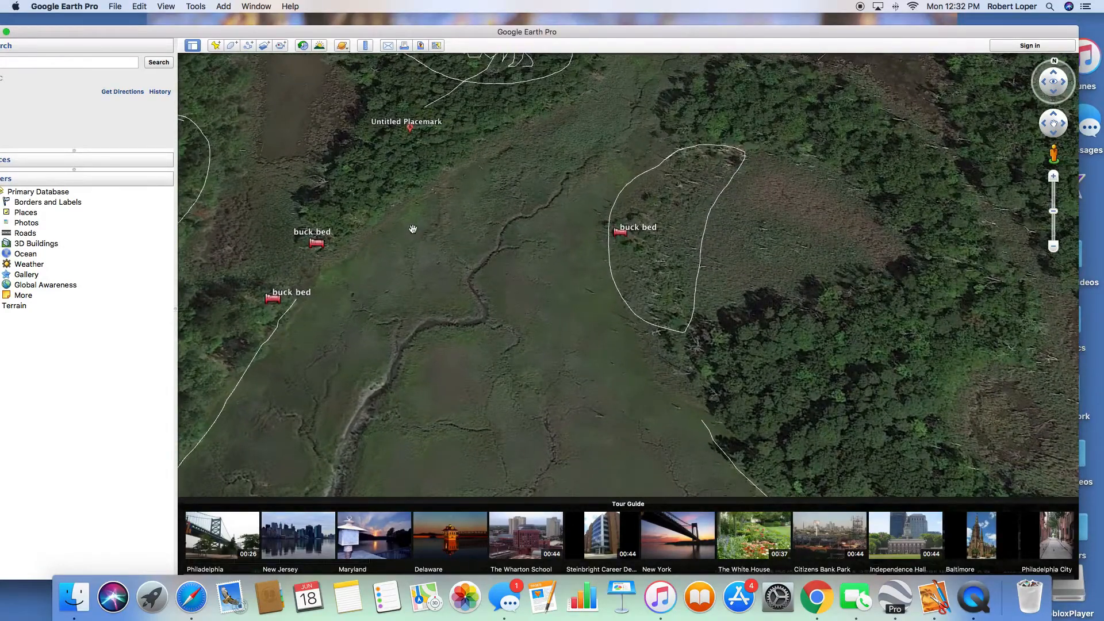
pyautogui.click(366, 46)
pyautogui.moveTo(441, 49); pyautogui.dragTo(732, 141)
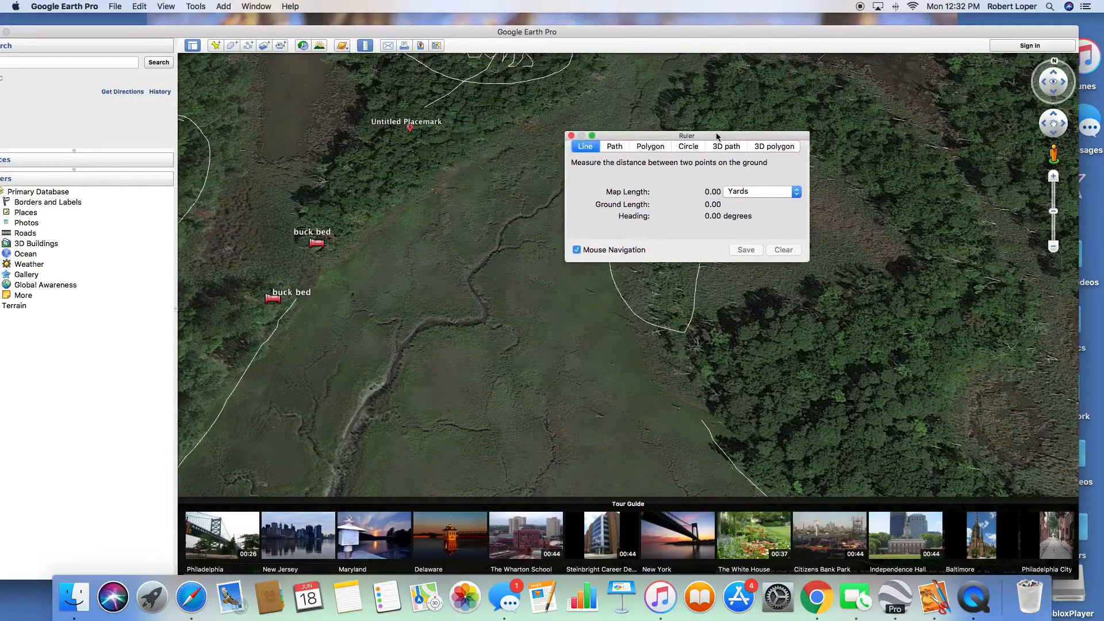
pyautogui.click(409, 132)
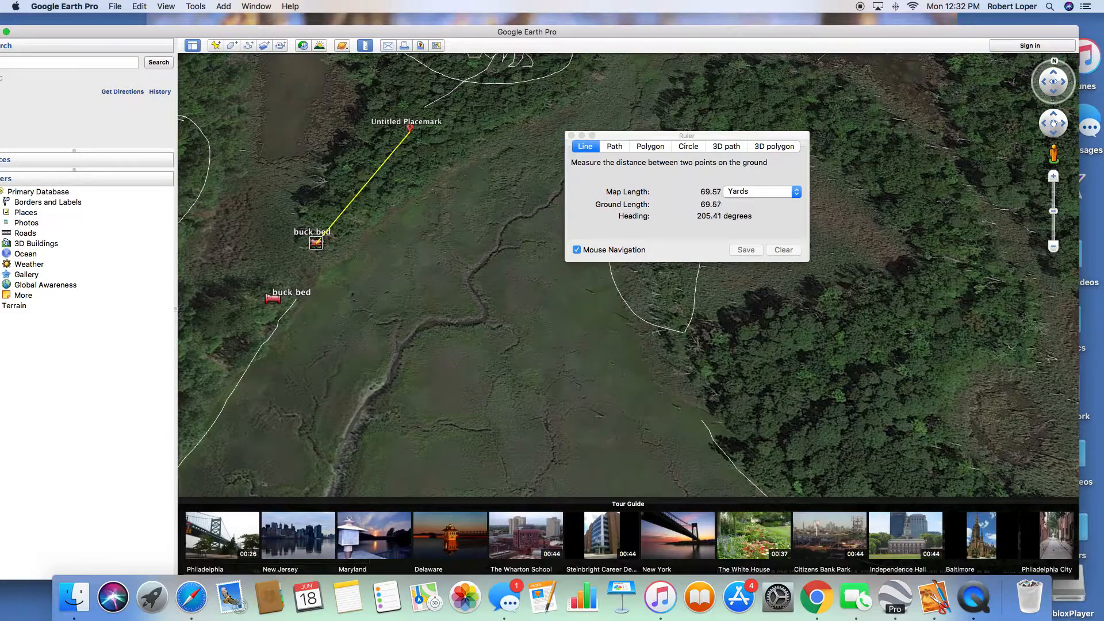
pyautogui.click(316, 243)
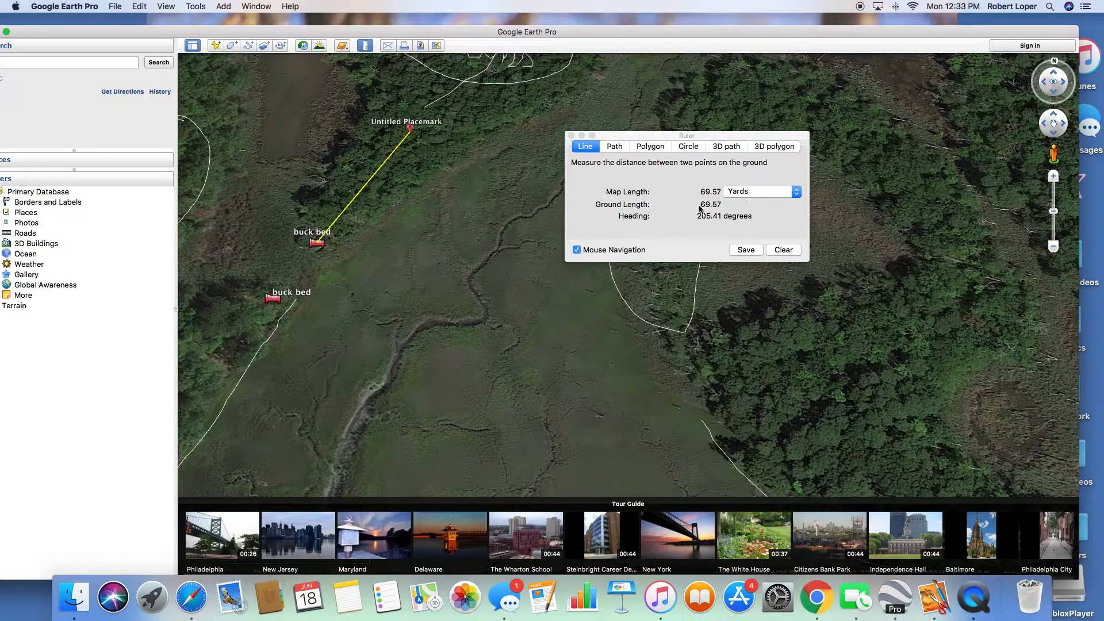
pyautogui.click(785, 251)
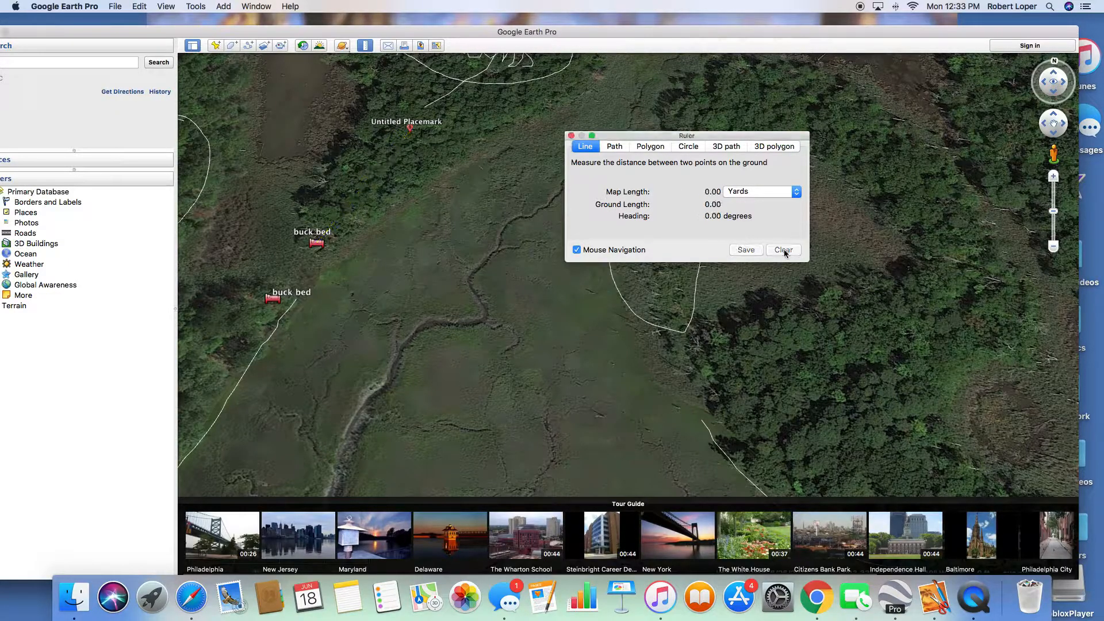
pyautogui.click(572, 137)
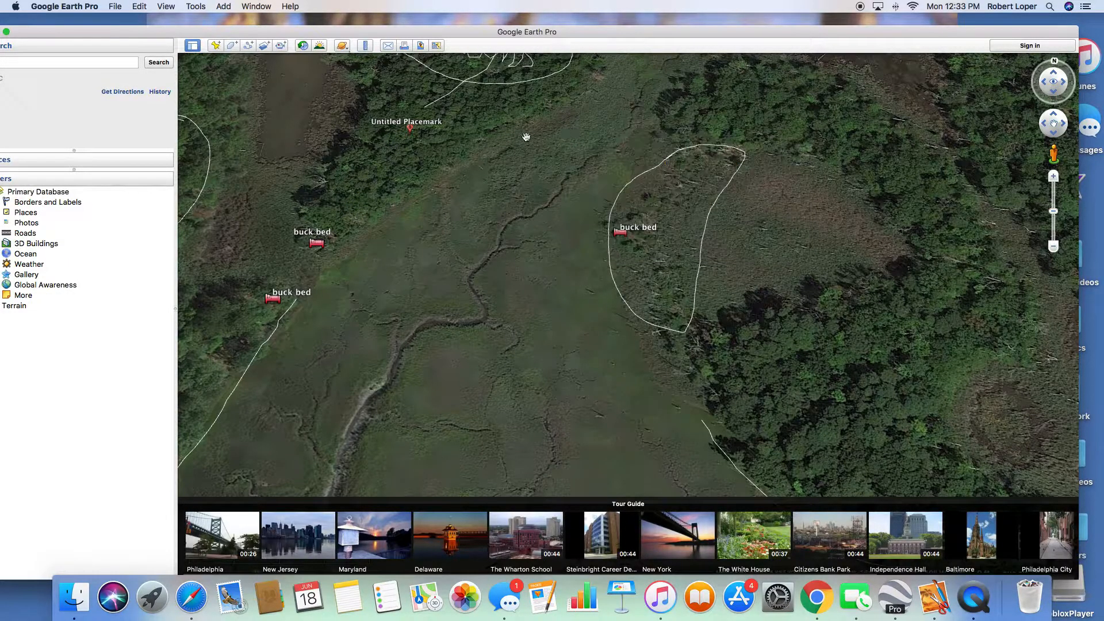
# Examine how the circled clearing and the route from it relate to the Rubs areas, the placemark and the buck beds.
pyautogui.scroll(-3, 523, 138)
pyautogui.scroll(-5, 534, 148)
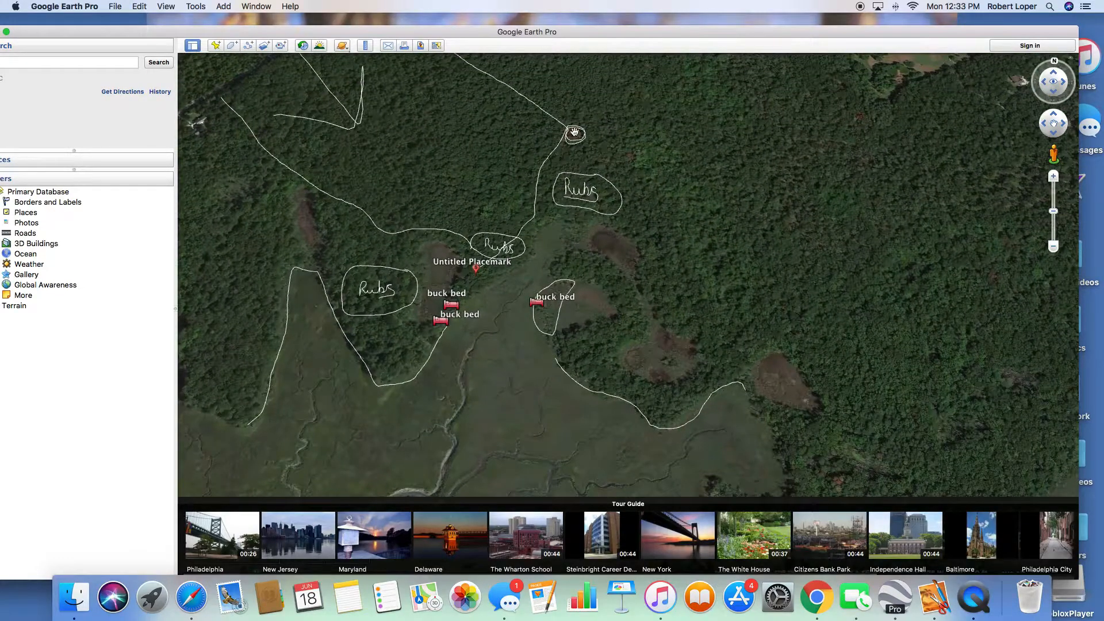
pyautogui.moveTo(583, 133); pyautogui.dragTo(486, 216)
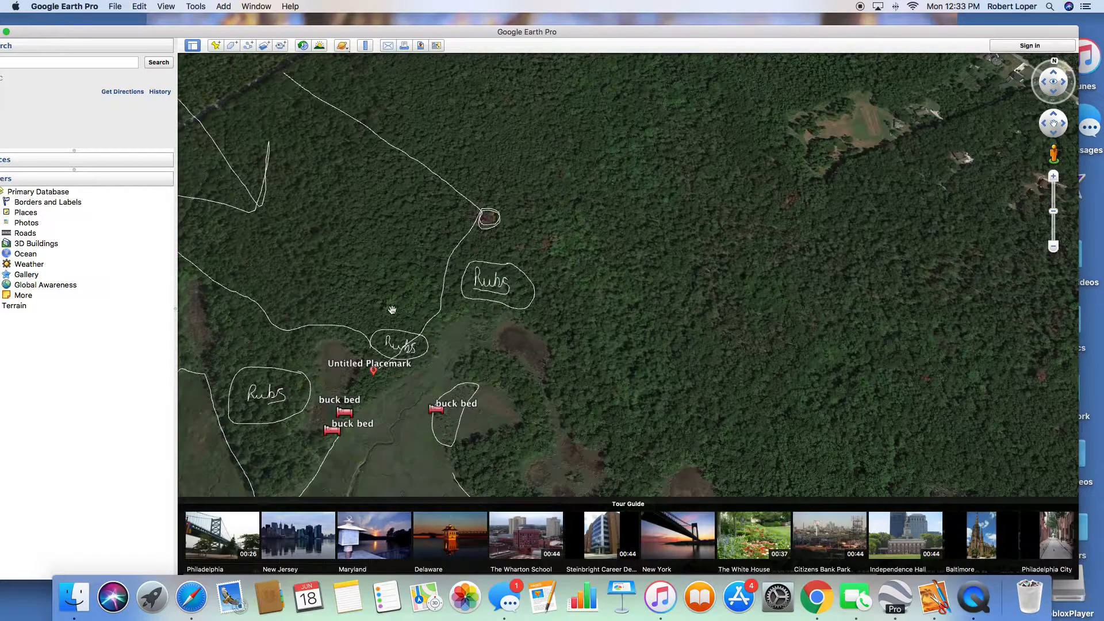
pyautogui.doubleClick(459, 360)
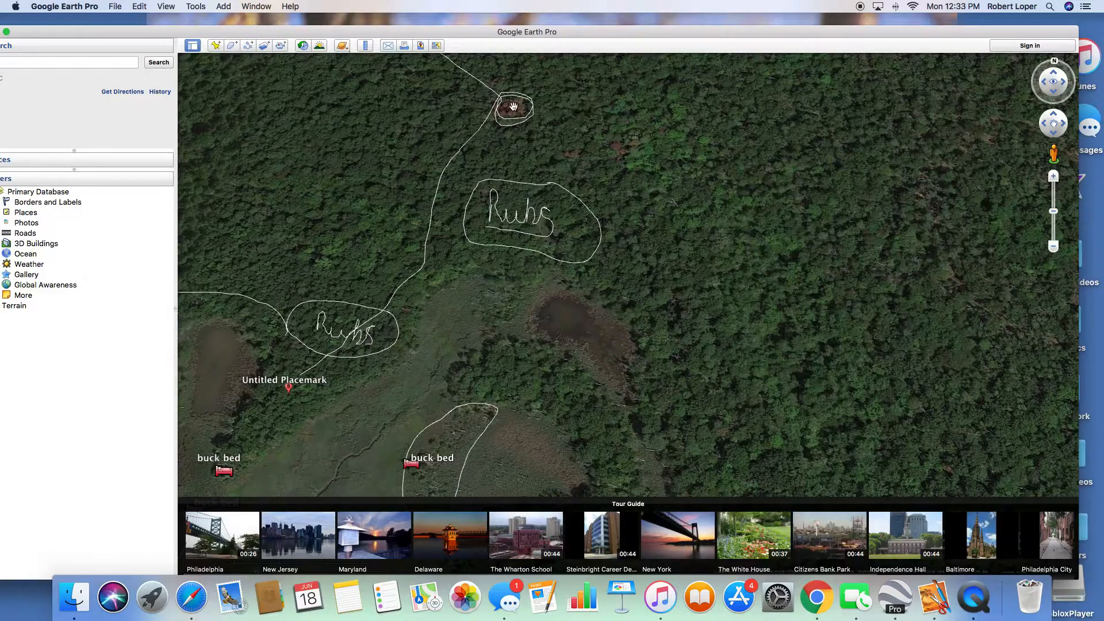
pyautogui.scroll(-2, 513, 103)
pyautogui.scroll(2, 512, 103)
pyautogui.scroll(-5, 511, 104)
pyautogui.moveTo(503, 115); pyautogui.dragTo(557, 65)
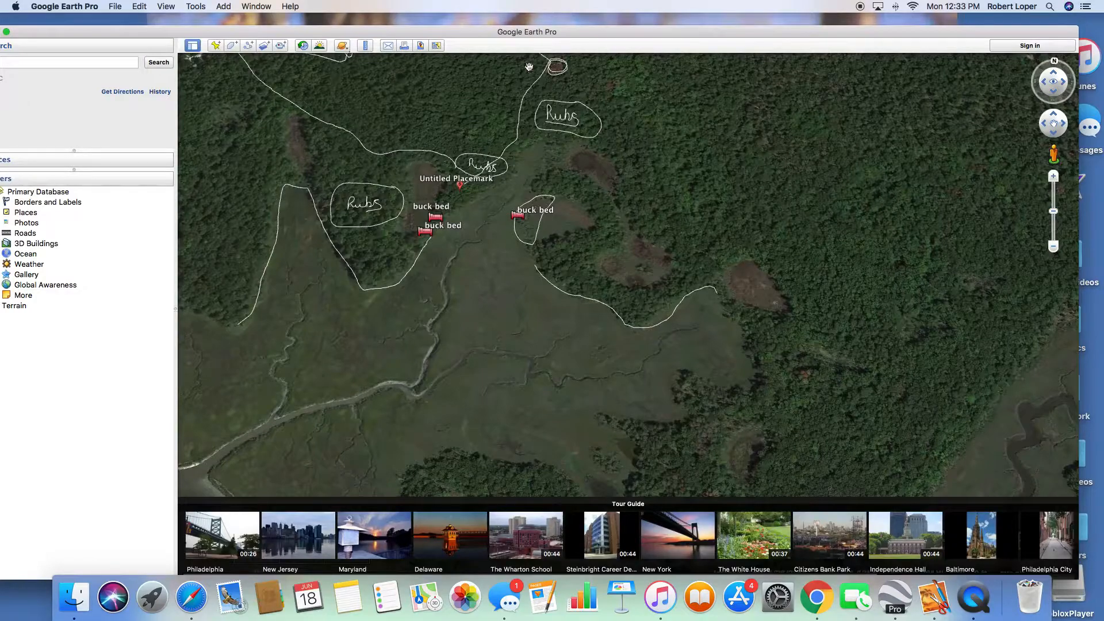
pyautogui.click(248, 46)
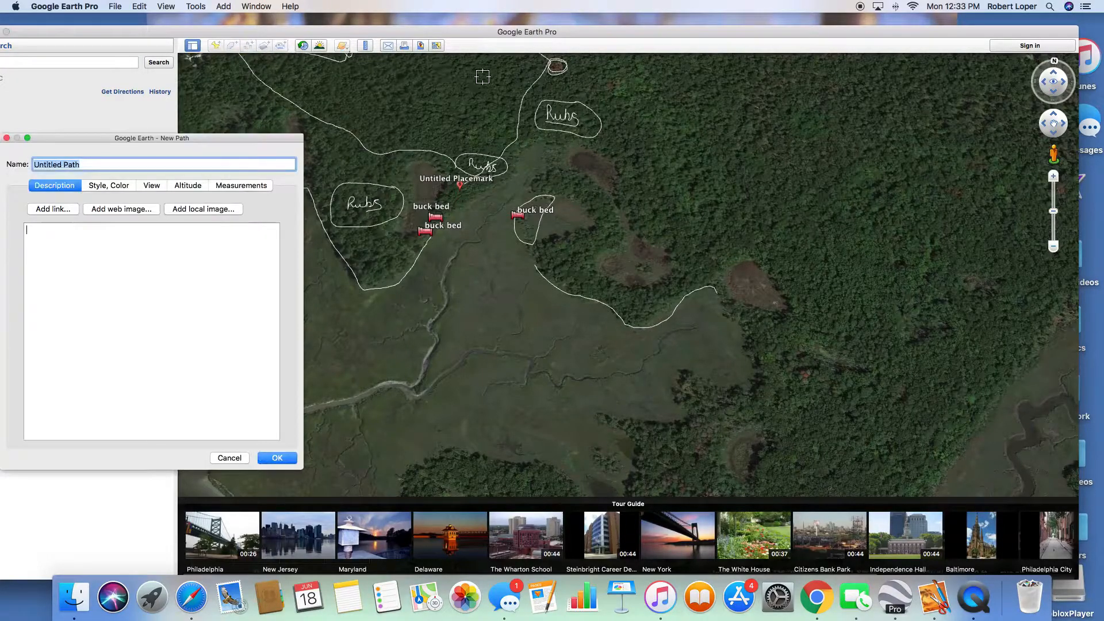
pyautogui.click(554, 68)
pyautogui.moveTo(550, 79)
pyautogui.mouseDown()
pyautogui.moveTo(512, 112)
pyautogui.moveTo(465, 191)
pyautogui.mouseUp()
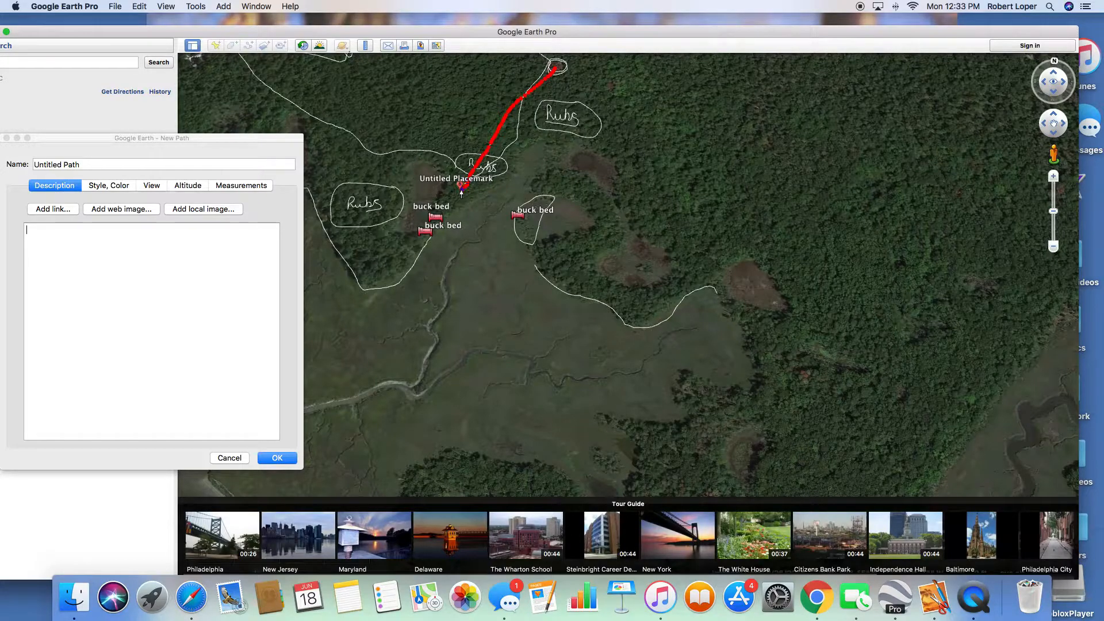
pyautogui.scroll(-6, 461, 192)
pyautogui.scroll(5, 484, 180)
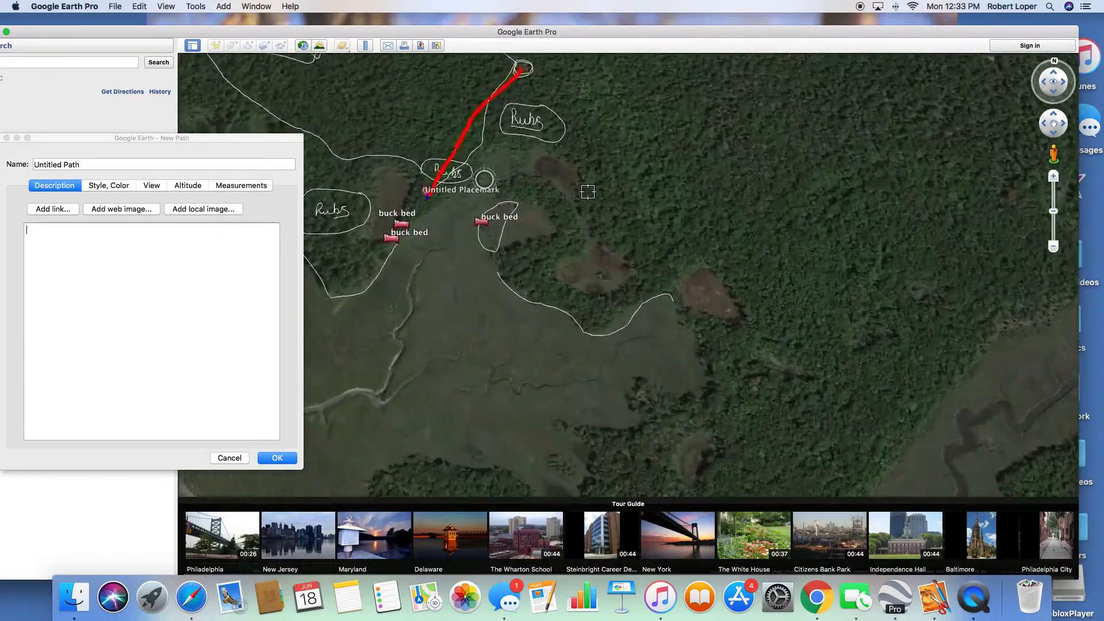
pyautogui.scroll(5, 588, 191)
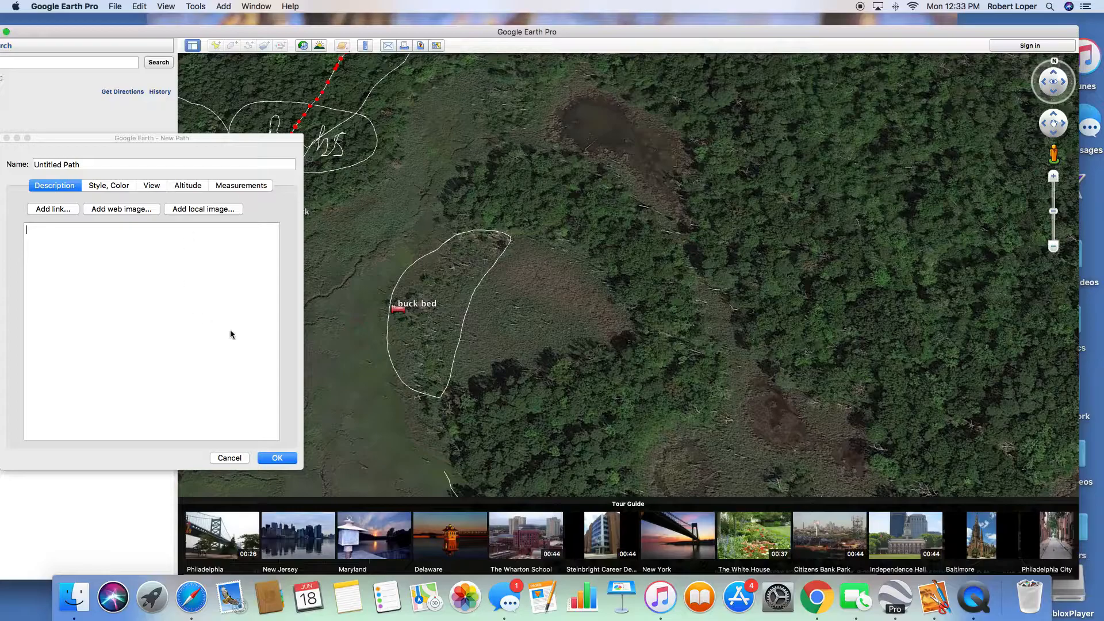
pyautogui.click(230, 458)
# Examine the placemark's surroundings, including the three Rubs areas, the ponds and the buck beds on both sides of the marsh.
pyautogui.moveTo(289, 140); pyautogui.dragTo(460, 323)
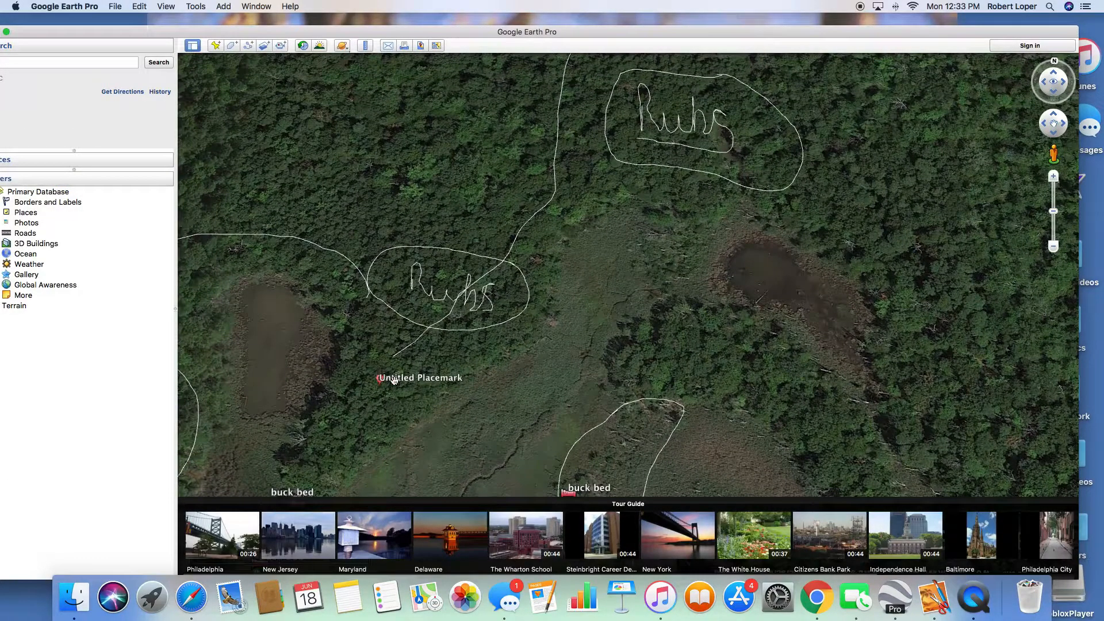
pyautogui.scroll(-3, 504, 338)
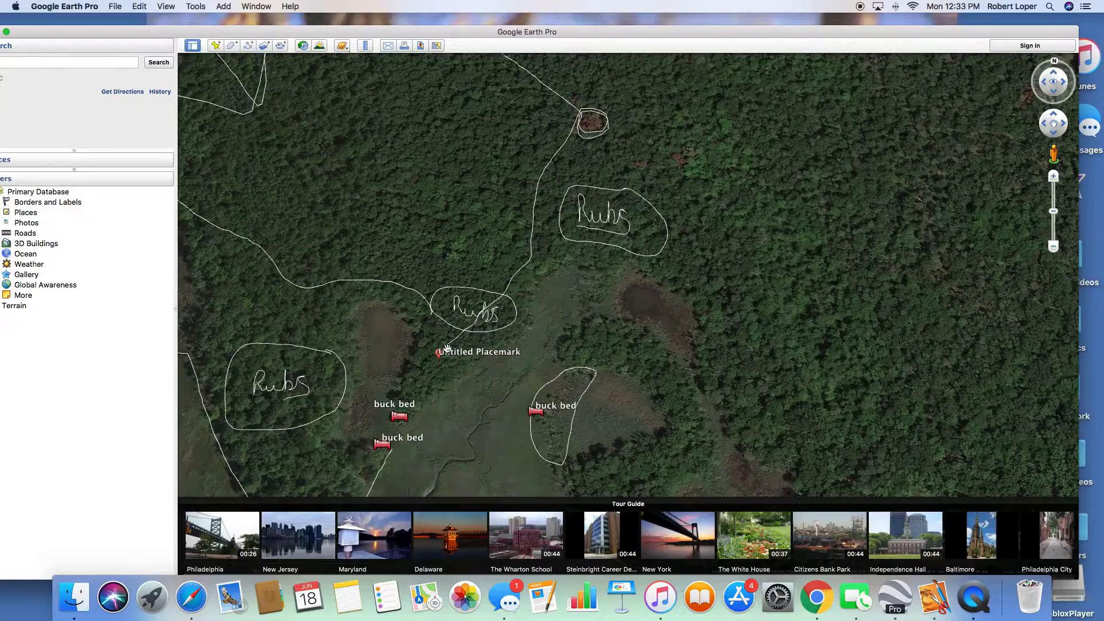
pyautogui.moveTo(460, 401); pyautogui.dragTo(576, 294)
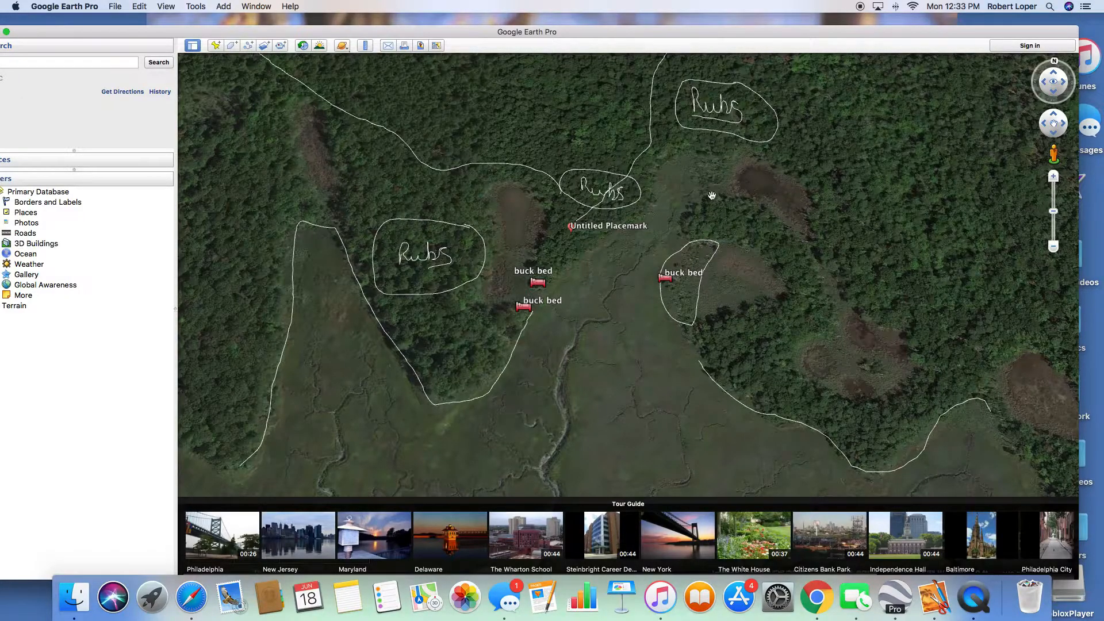
pyautogui.moveTo(607, 146); pyautogui.dragTo(567, 192)
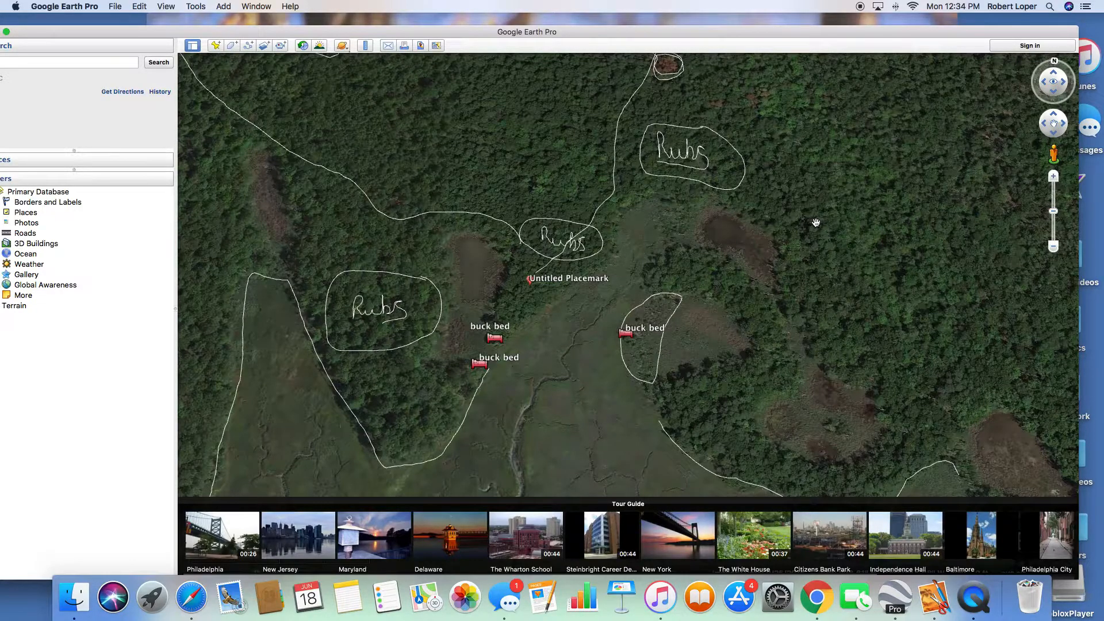
pyautogui.scroll(3, 808, 225)
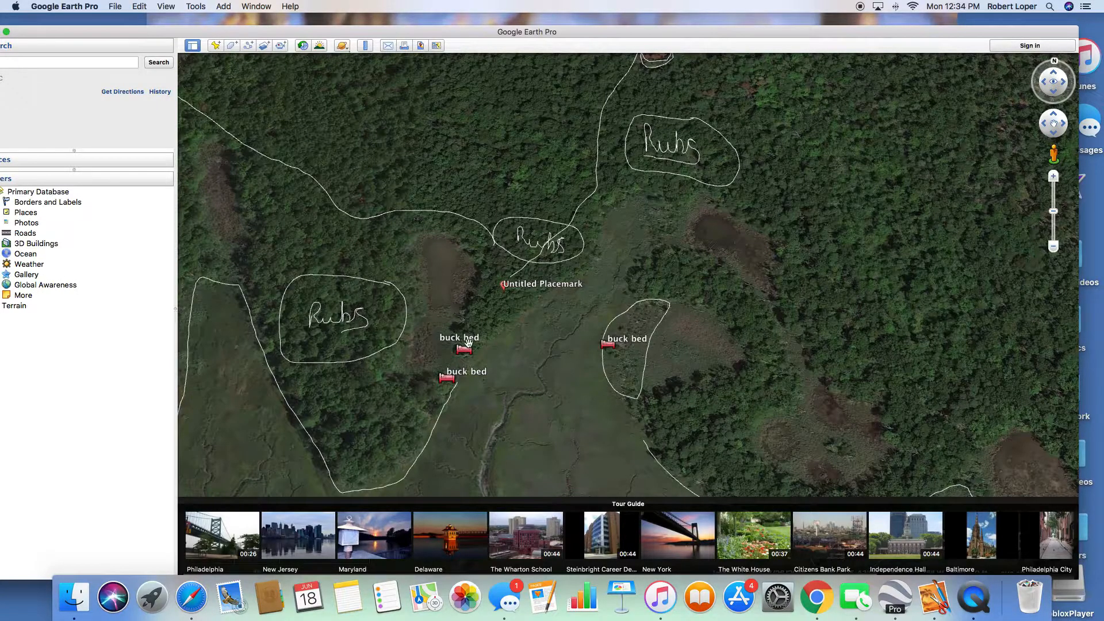
pyautogui.moveTo(565, 332); pyautogui.dragTo(597, 252)
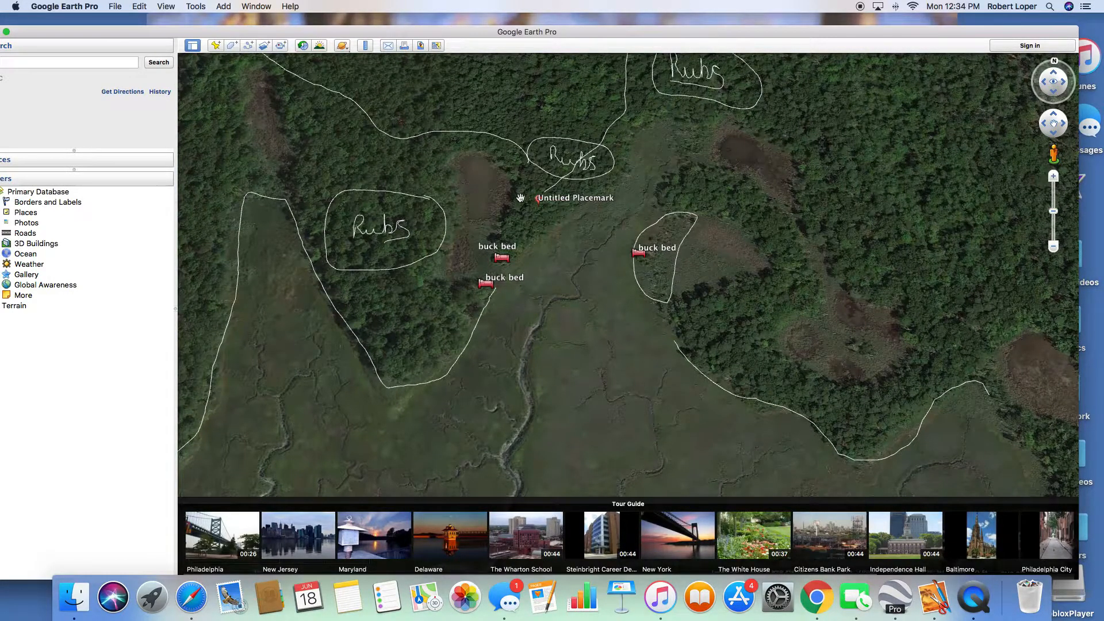
pyautogui.scroll(-2, 504, 255)
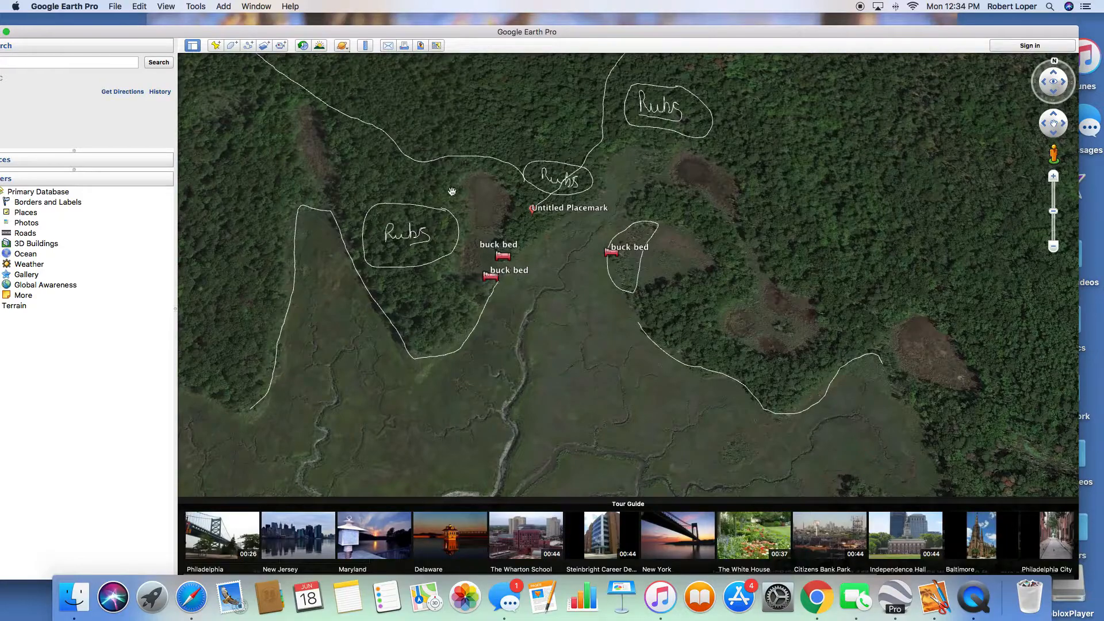
# Draw and save a new path from the northwest road southeast through the western Rubs area into the wooded point beyond it.
pyautogui.scroll(-3, 455, 199)
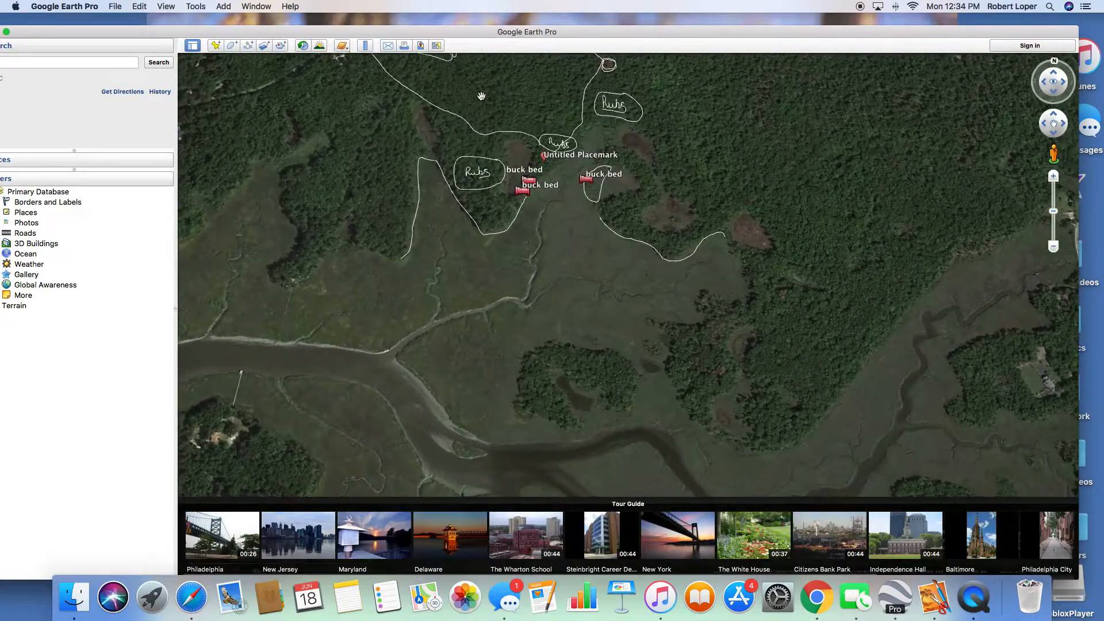
pyautogui.moveTo(481, 97); pyautogui.dragTo(484, 141)
pyautogui.click(247, 46)
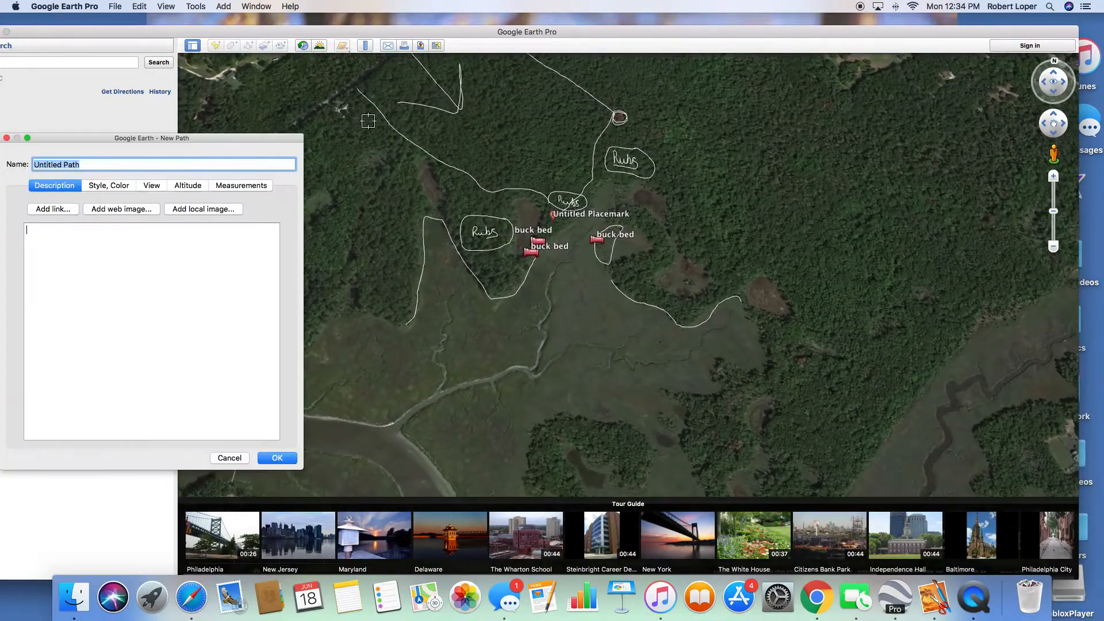
pyautogui.moveTo(367, 86); pyautogui.dragTo(402, 125)
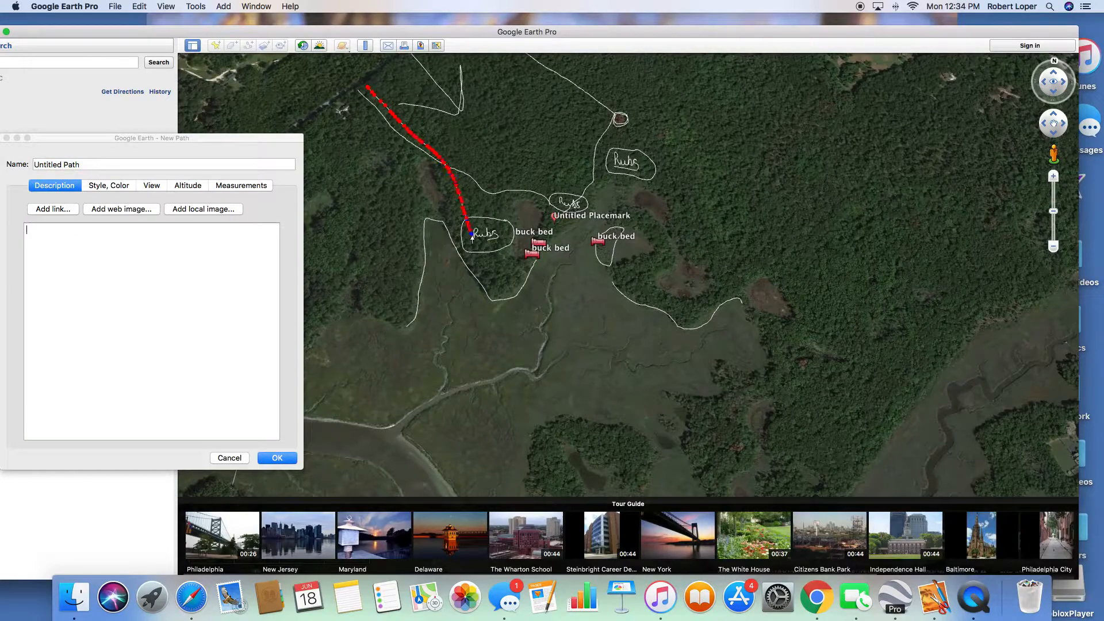
pyautogui.scroll(-3, 495, 265)
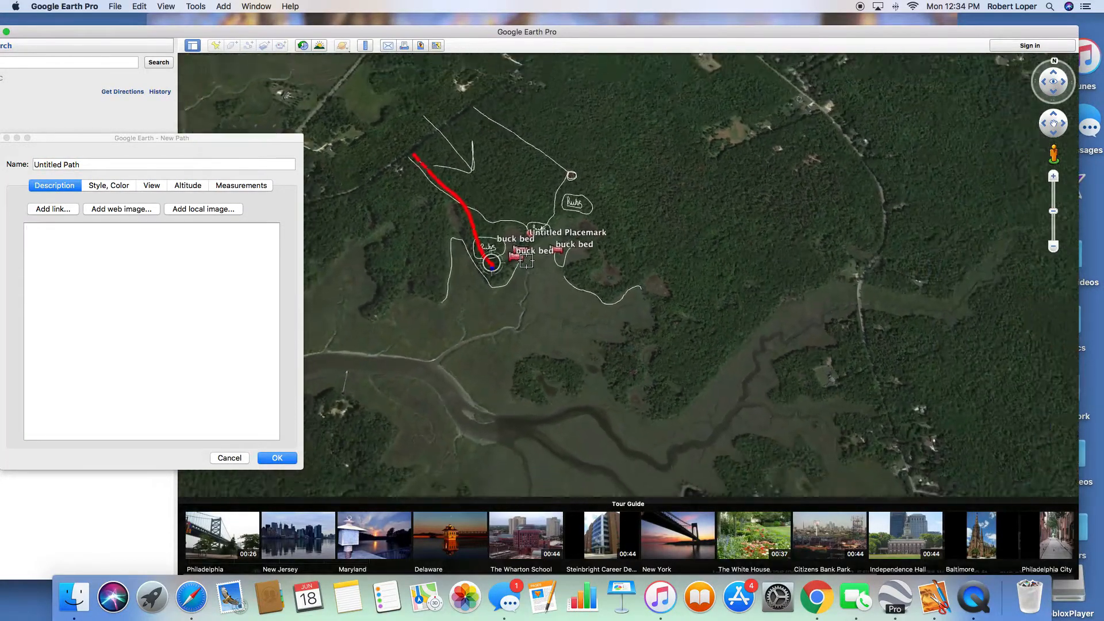
pyautogui.scroll(5, 512, 265)
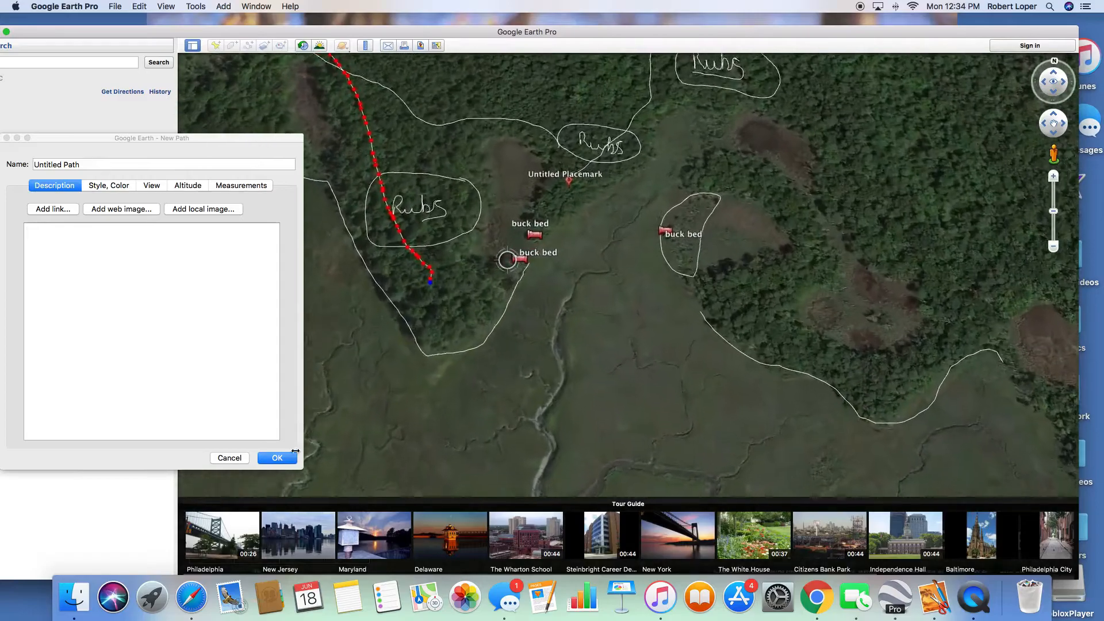
pyautogui.click(277, 458)
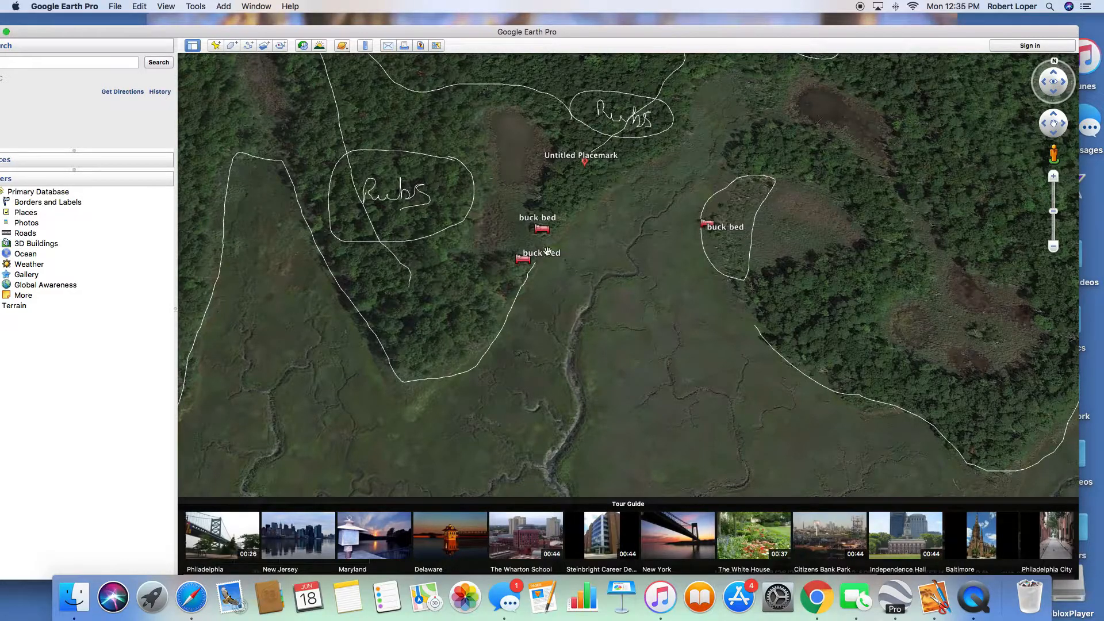
# Examine the marsh edges and buck beds, and follow the terrain past the placemark northeast to the circled clearing.
pyautogui.scroll(-5, 581, 205)
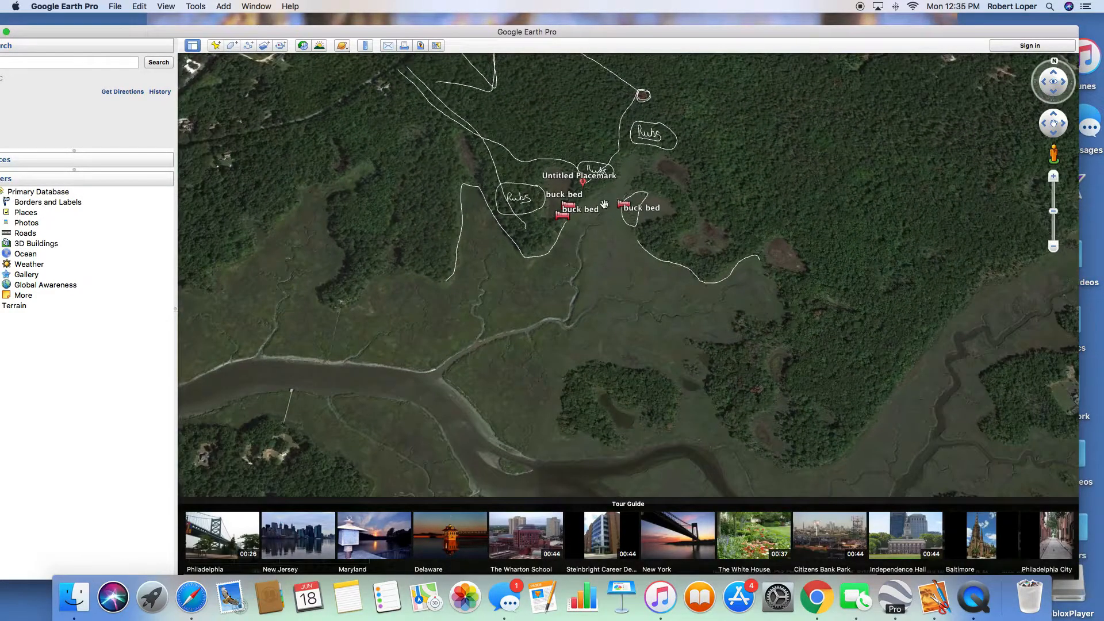
pyautogui.scroll(5, 546, 231)
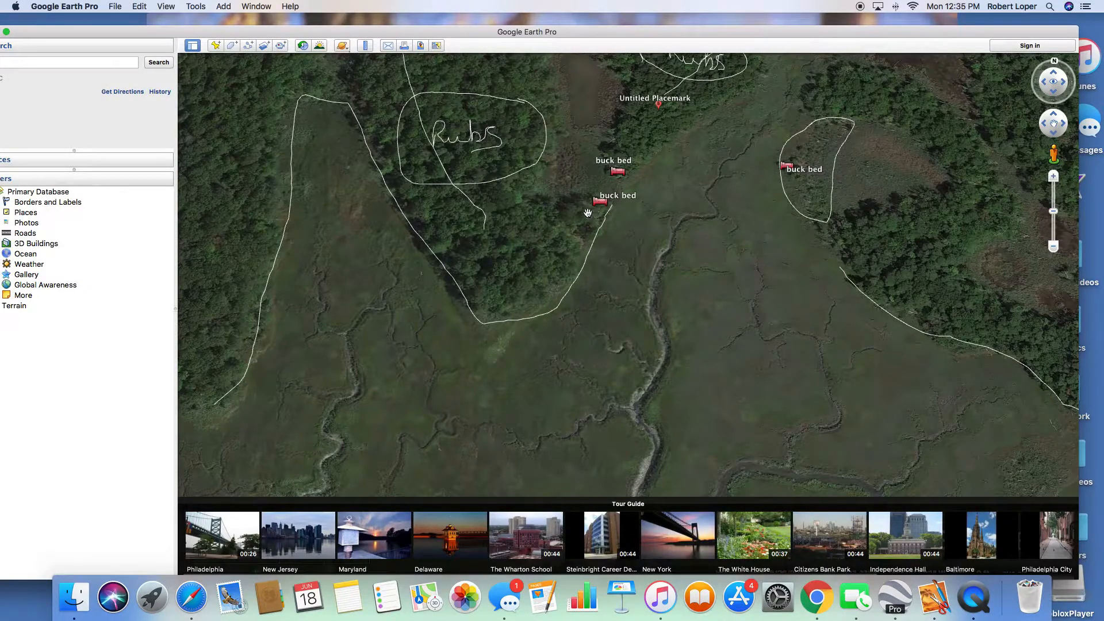
pyautogui.moveTo(700, 182); pyautogui.dragTo(598, 340)
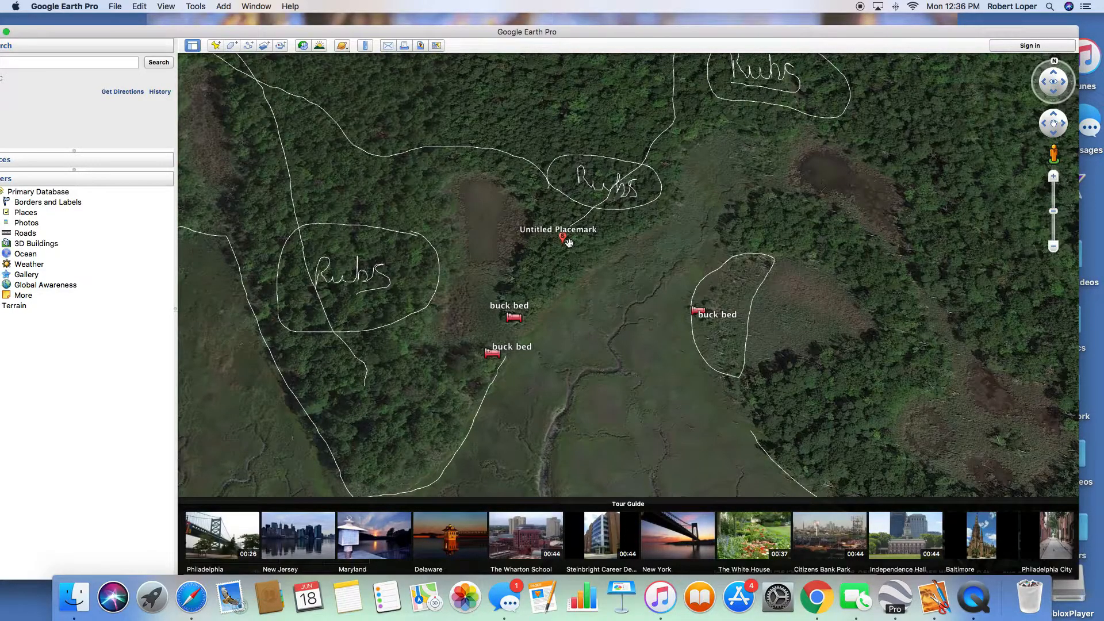
pyautogui.moveTo(693, 150); pyautogui.dragTo(628, 251)
pyautogui.moveTo(681, 73); pyautogui.dragTo(629, 99)
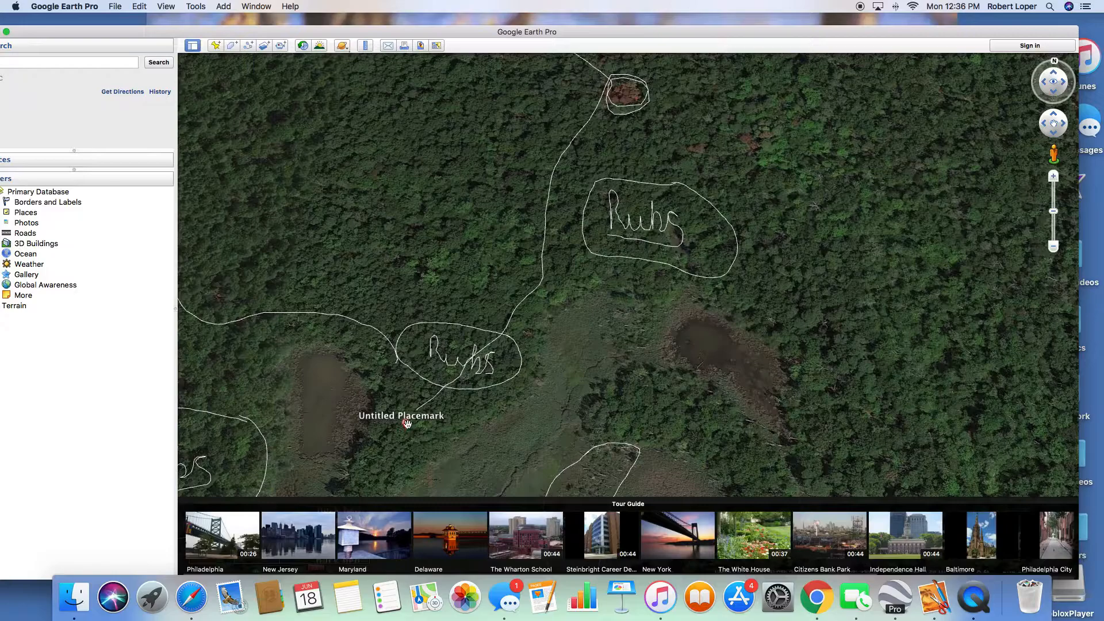
pyautogui.moveTo(402, 439); pyautogui.dragTo(441, 389)
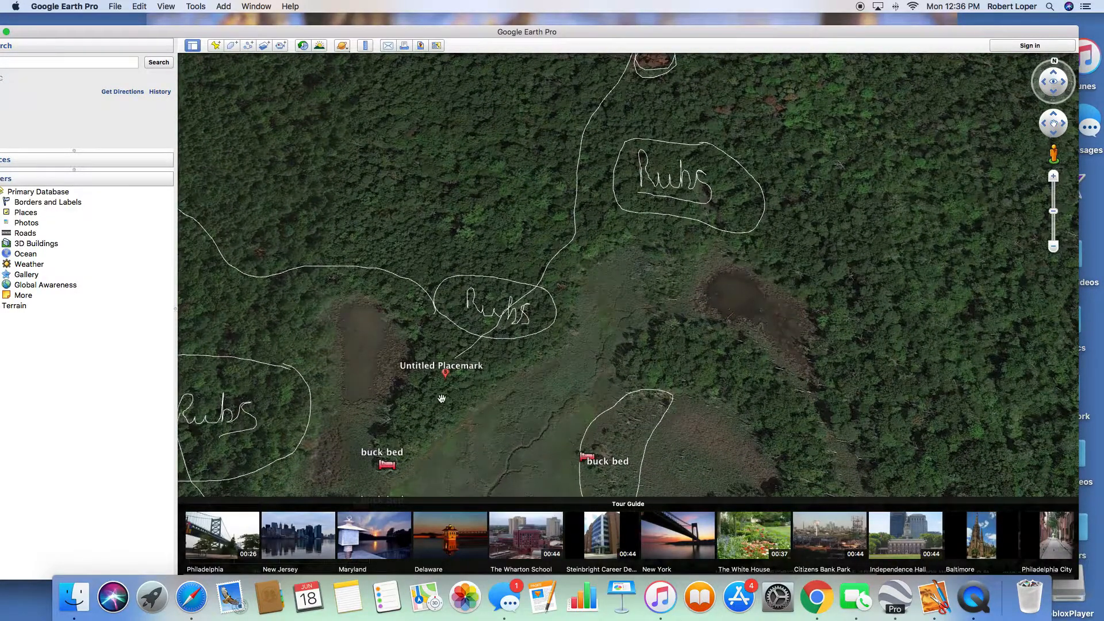
pyautogui.moveTo(521, 305); pyautogui.dragTo(493, 354)
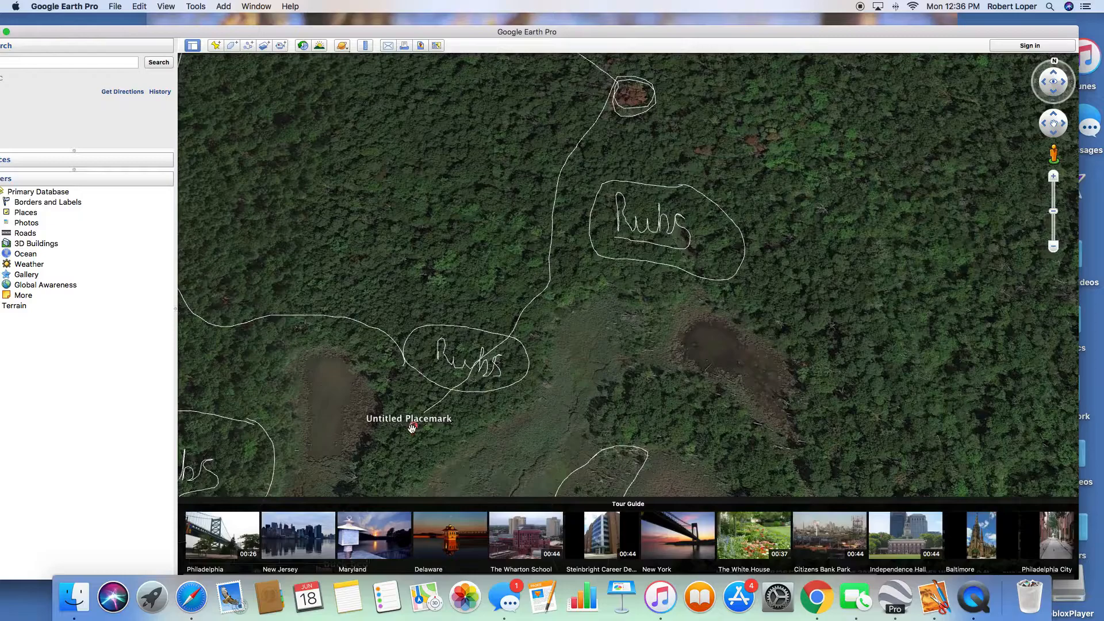
# Measure the straight-line distance in yards from the circled clearing to the untitled placemark, close the ruler and return to the overall layout.
pyautogui.click(364, 46)
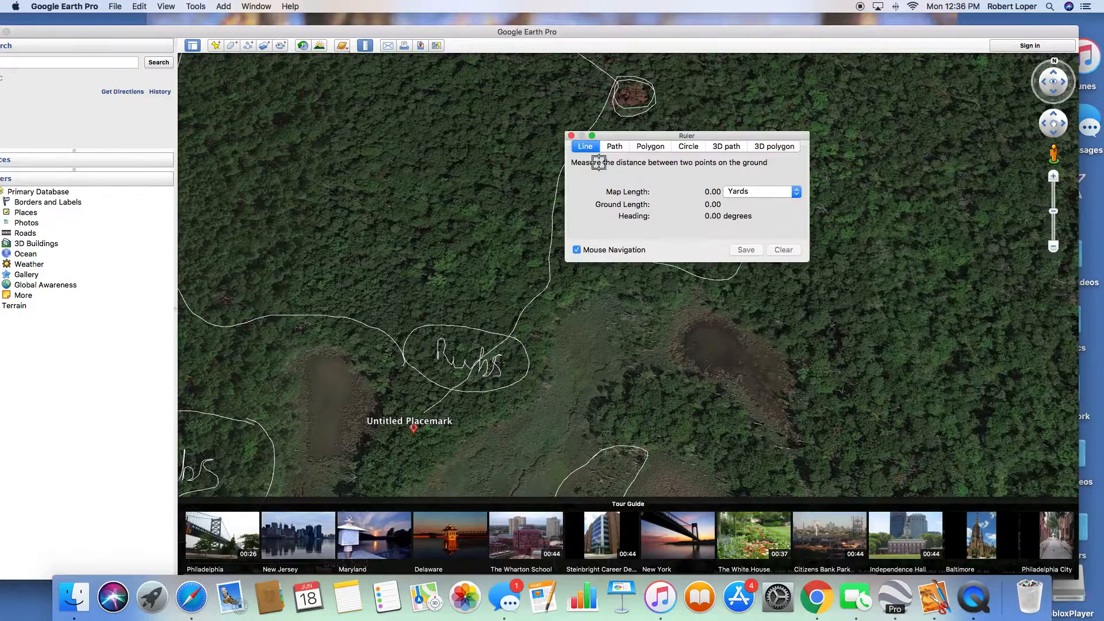
pyautogui.moveTo(635, 137); pyautogui.dragTo(846, 129)
pyautogui.click(621, 102)
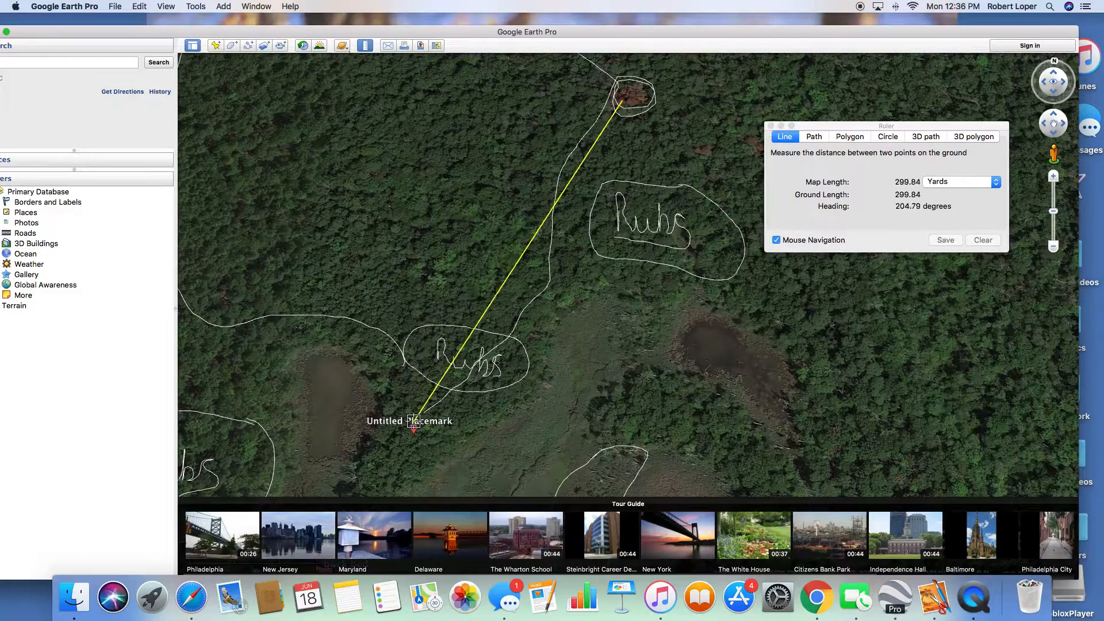
pyautogui.click(417, 420)
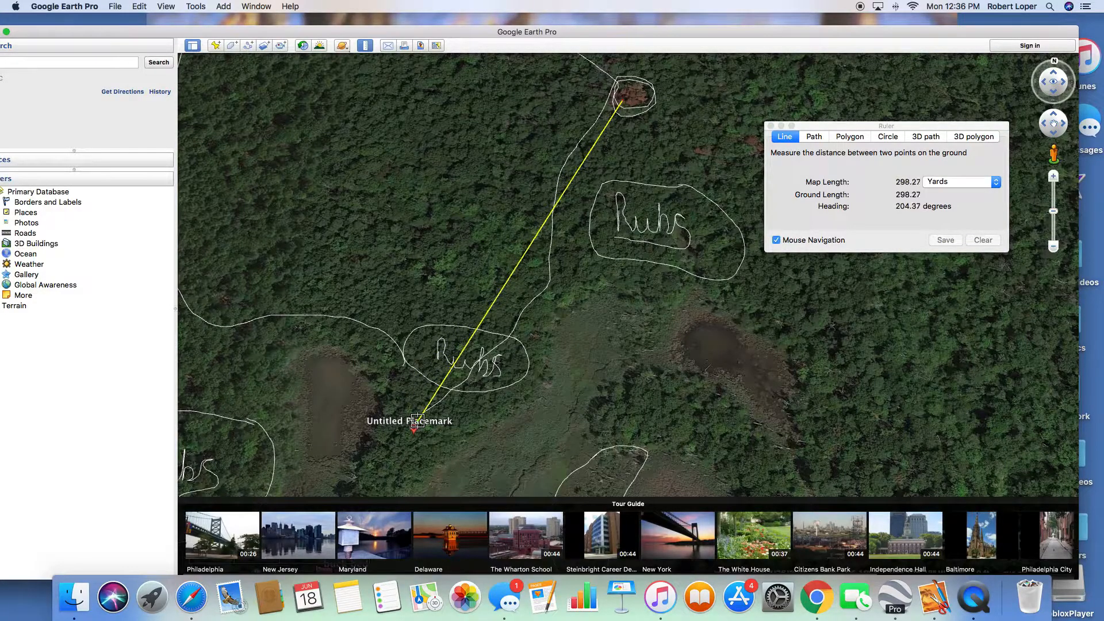
pyautogui.click(771, 126)
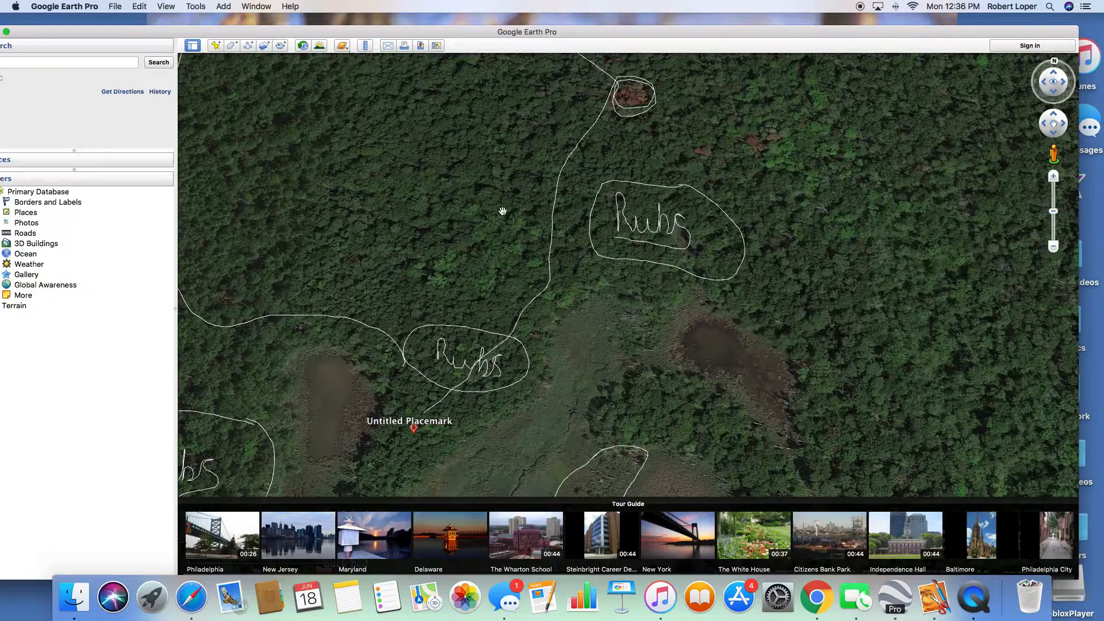
pyautogui.scroll(-3, 426, 190)
pyautogui.moveTo(460, 205); pyautogui.dragTo(598, 130)
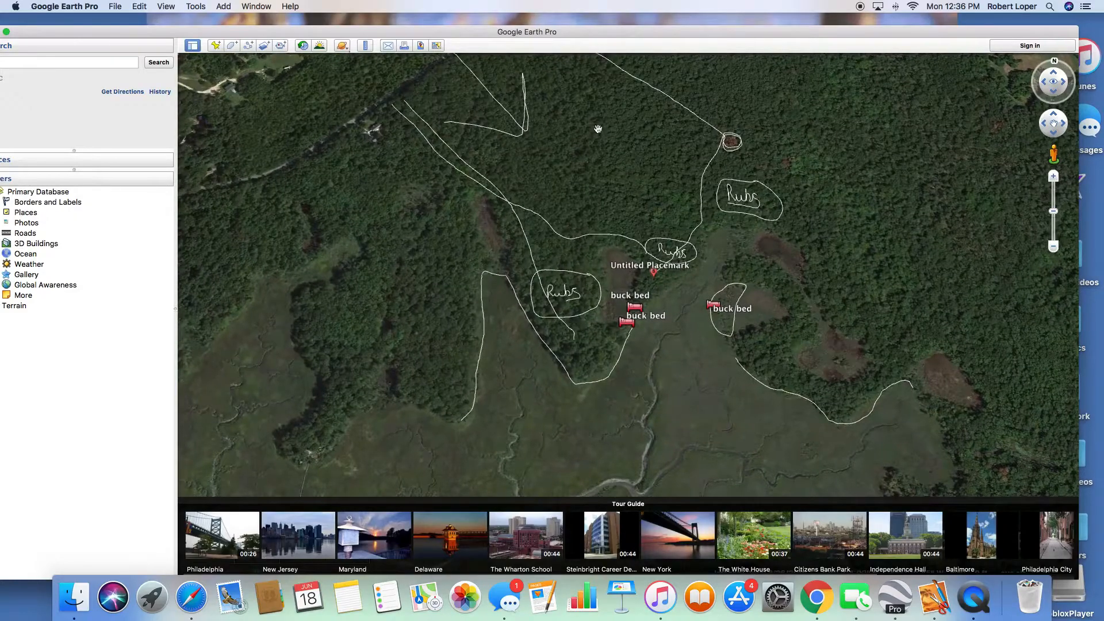